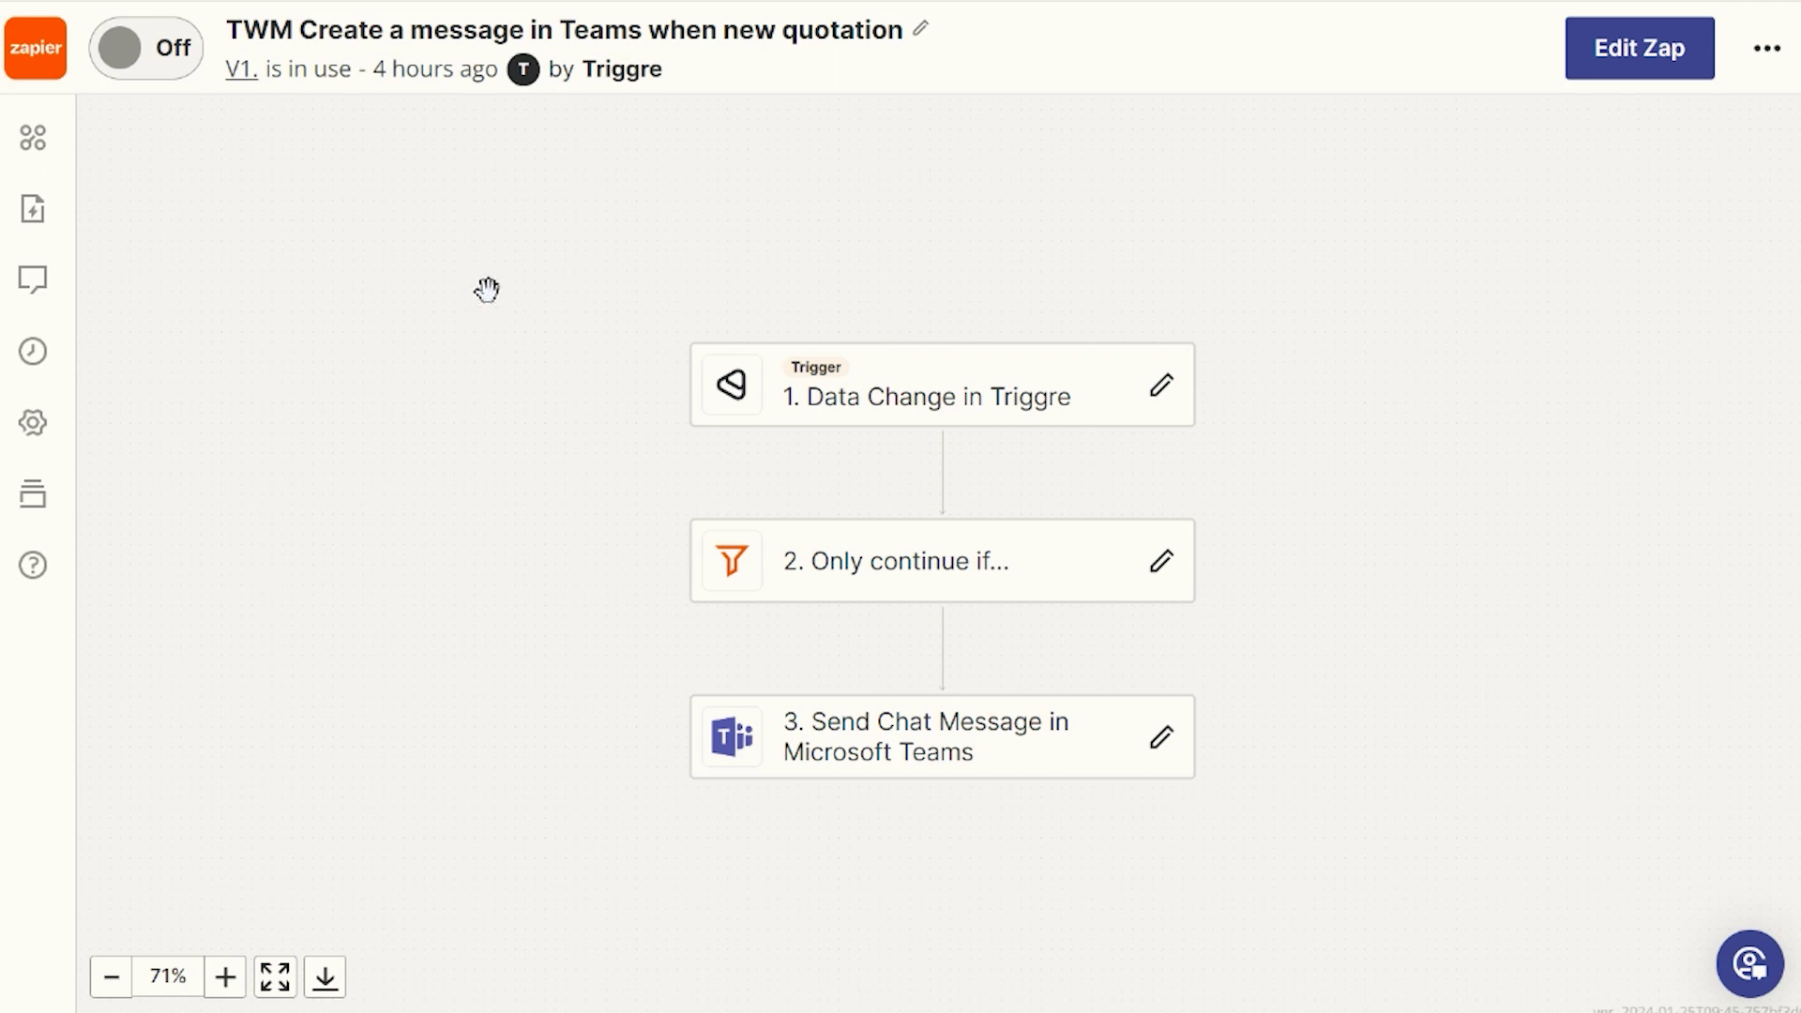
Step: Open the '1. Data Change in Triggre' trigger details and highlight its Triggre app and Data Change event
scroll(483, 286, down, 1)
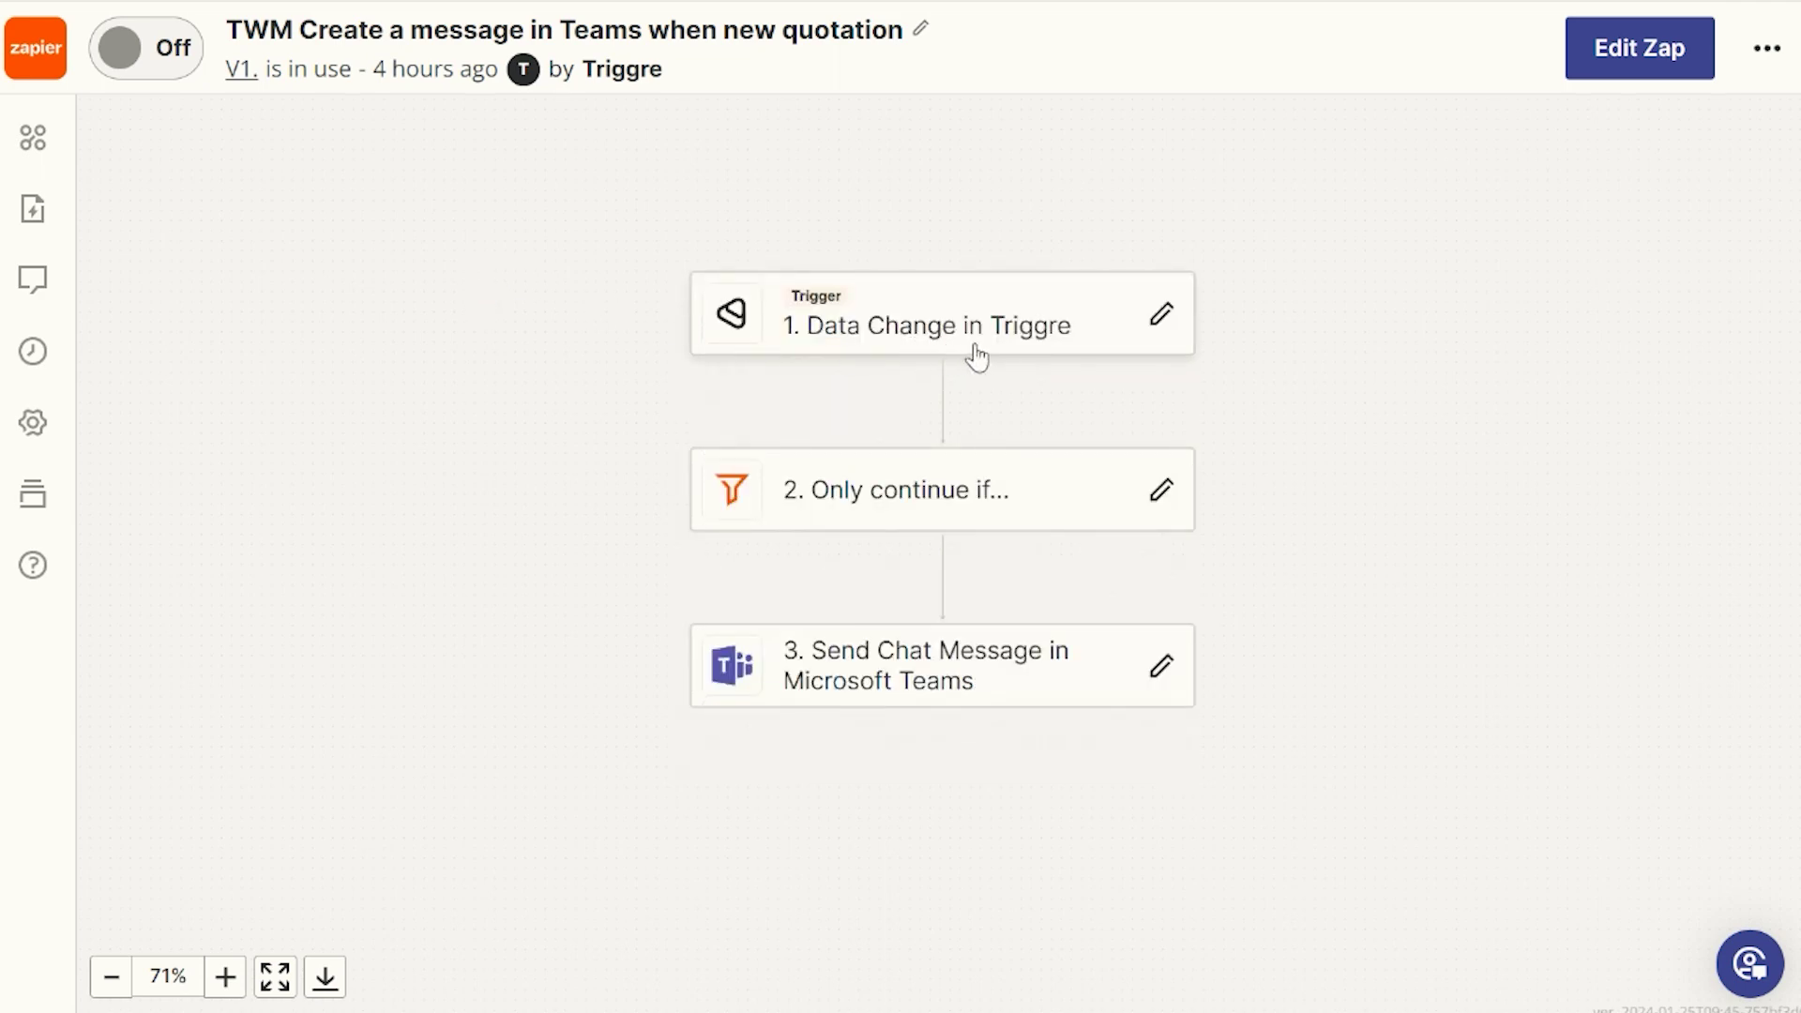
scroll(580, 305, down, 1)
scroll(586, 292, up, 1)
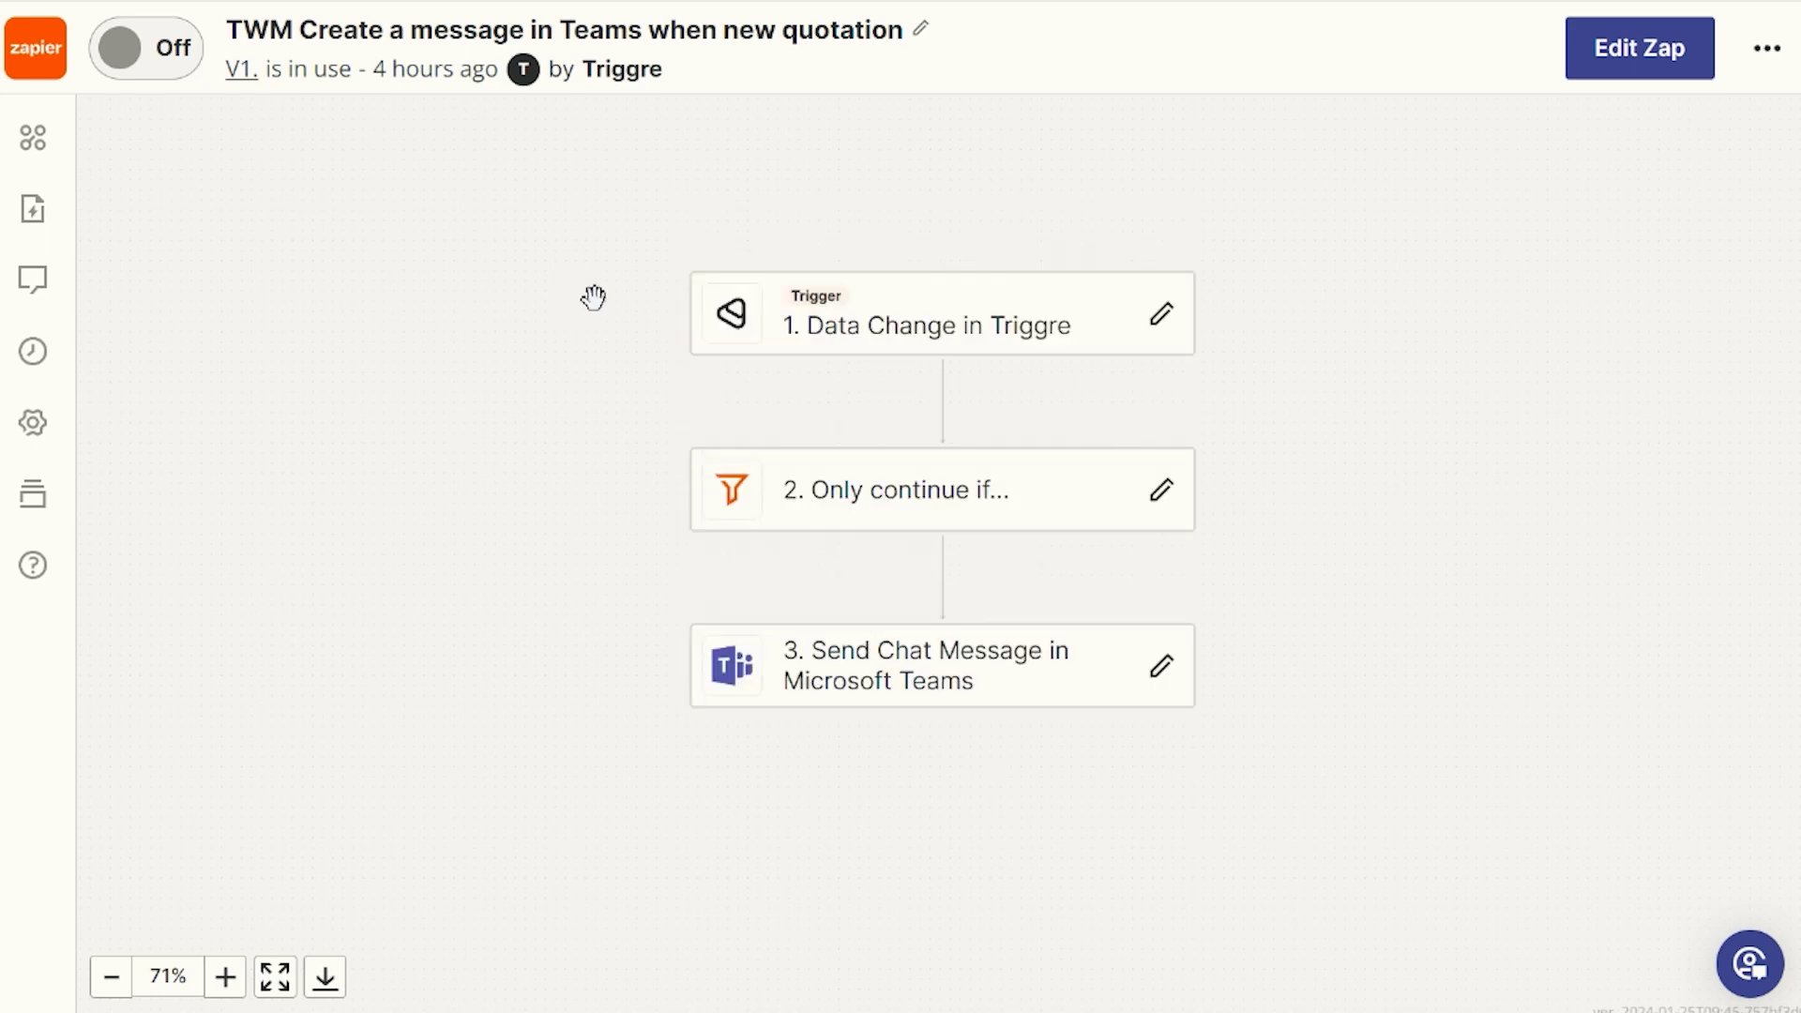
scroll(656, 281, down, 1)
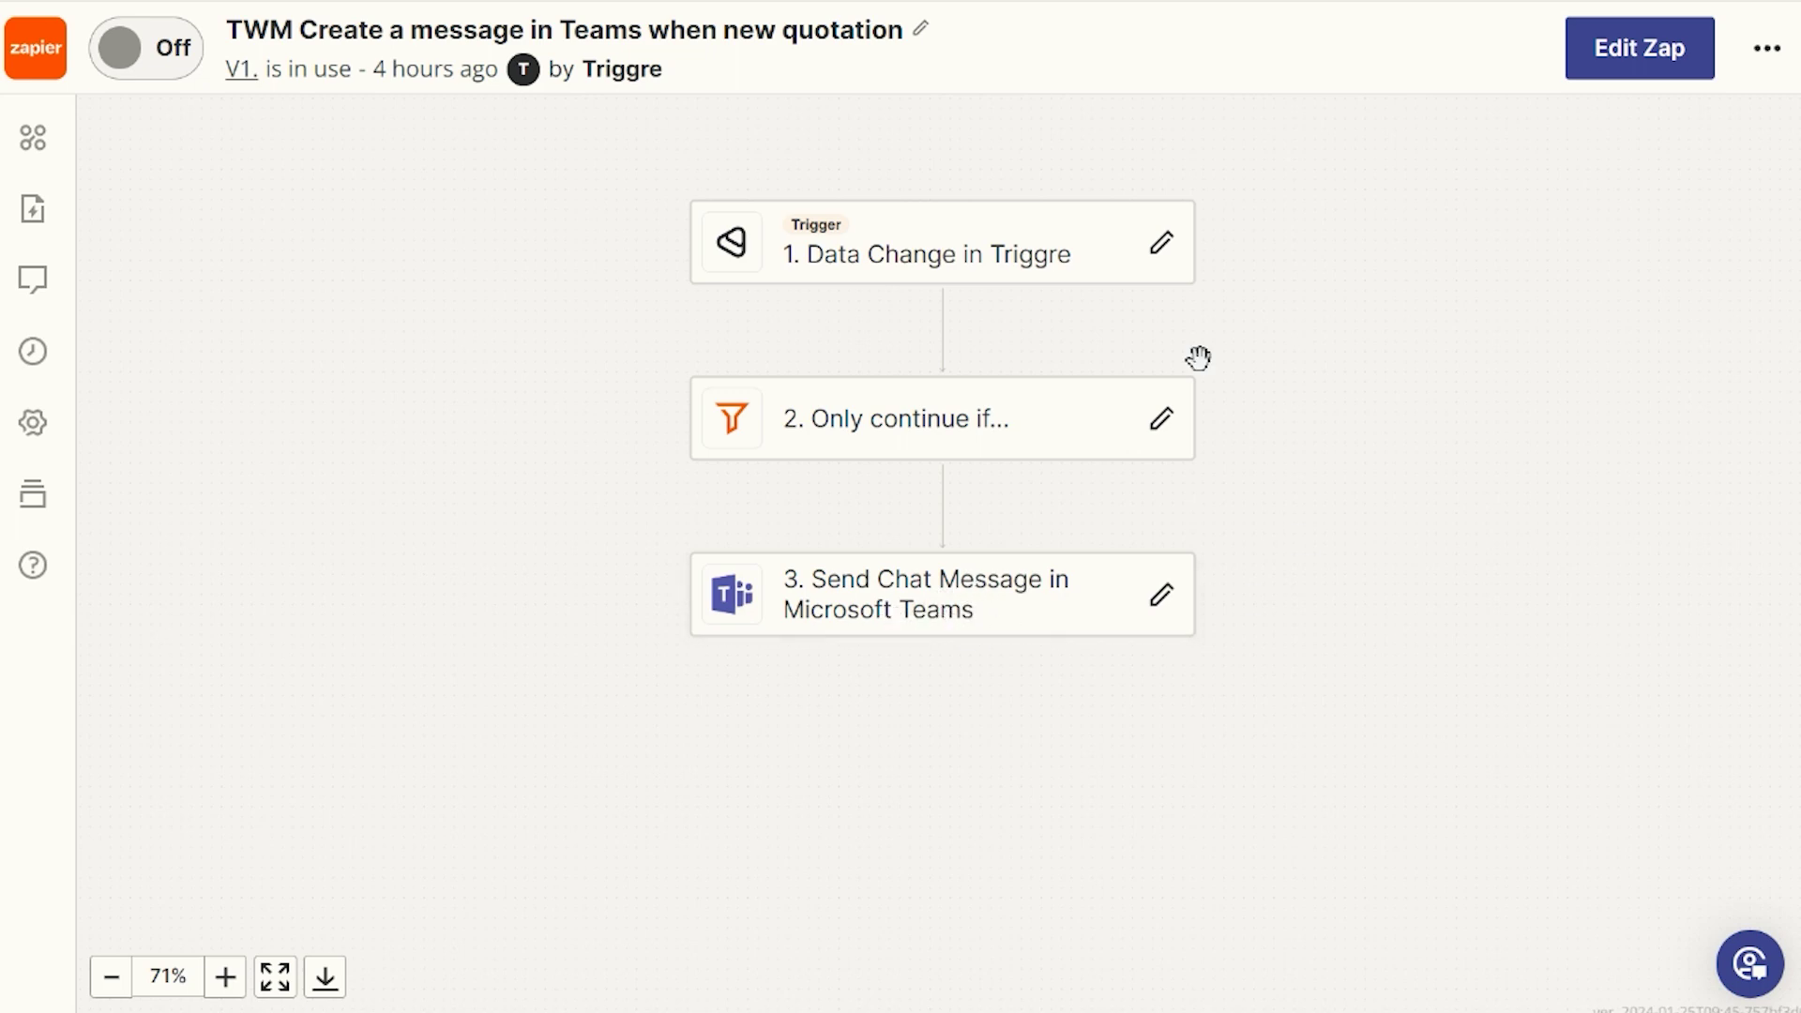
click(917, 261)
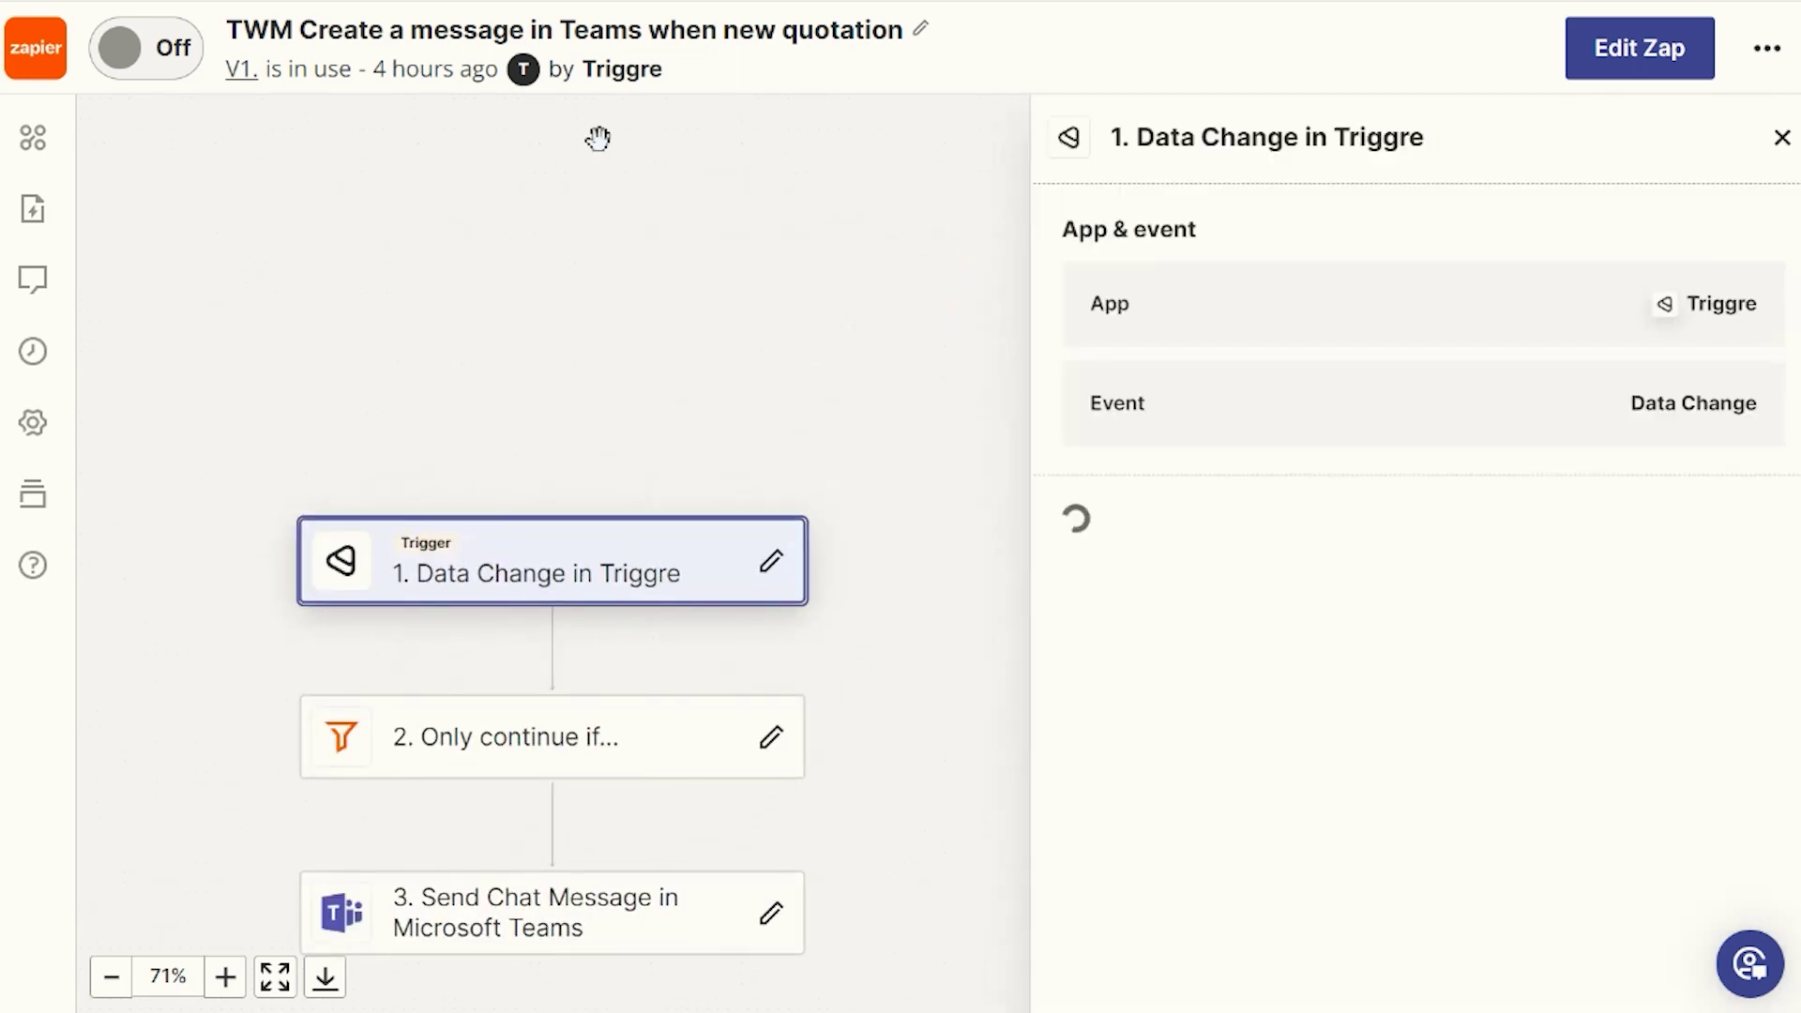
double_click(1465, 319)
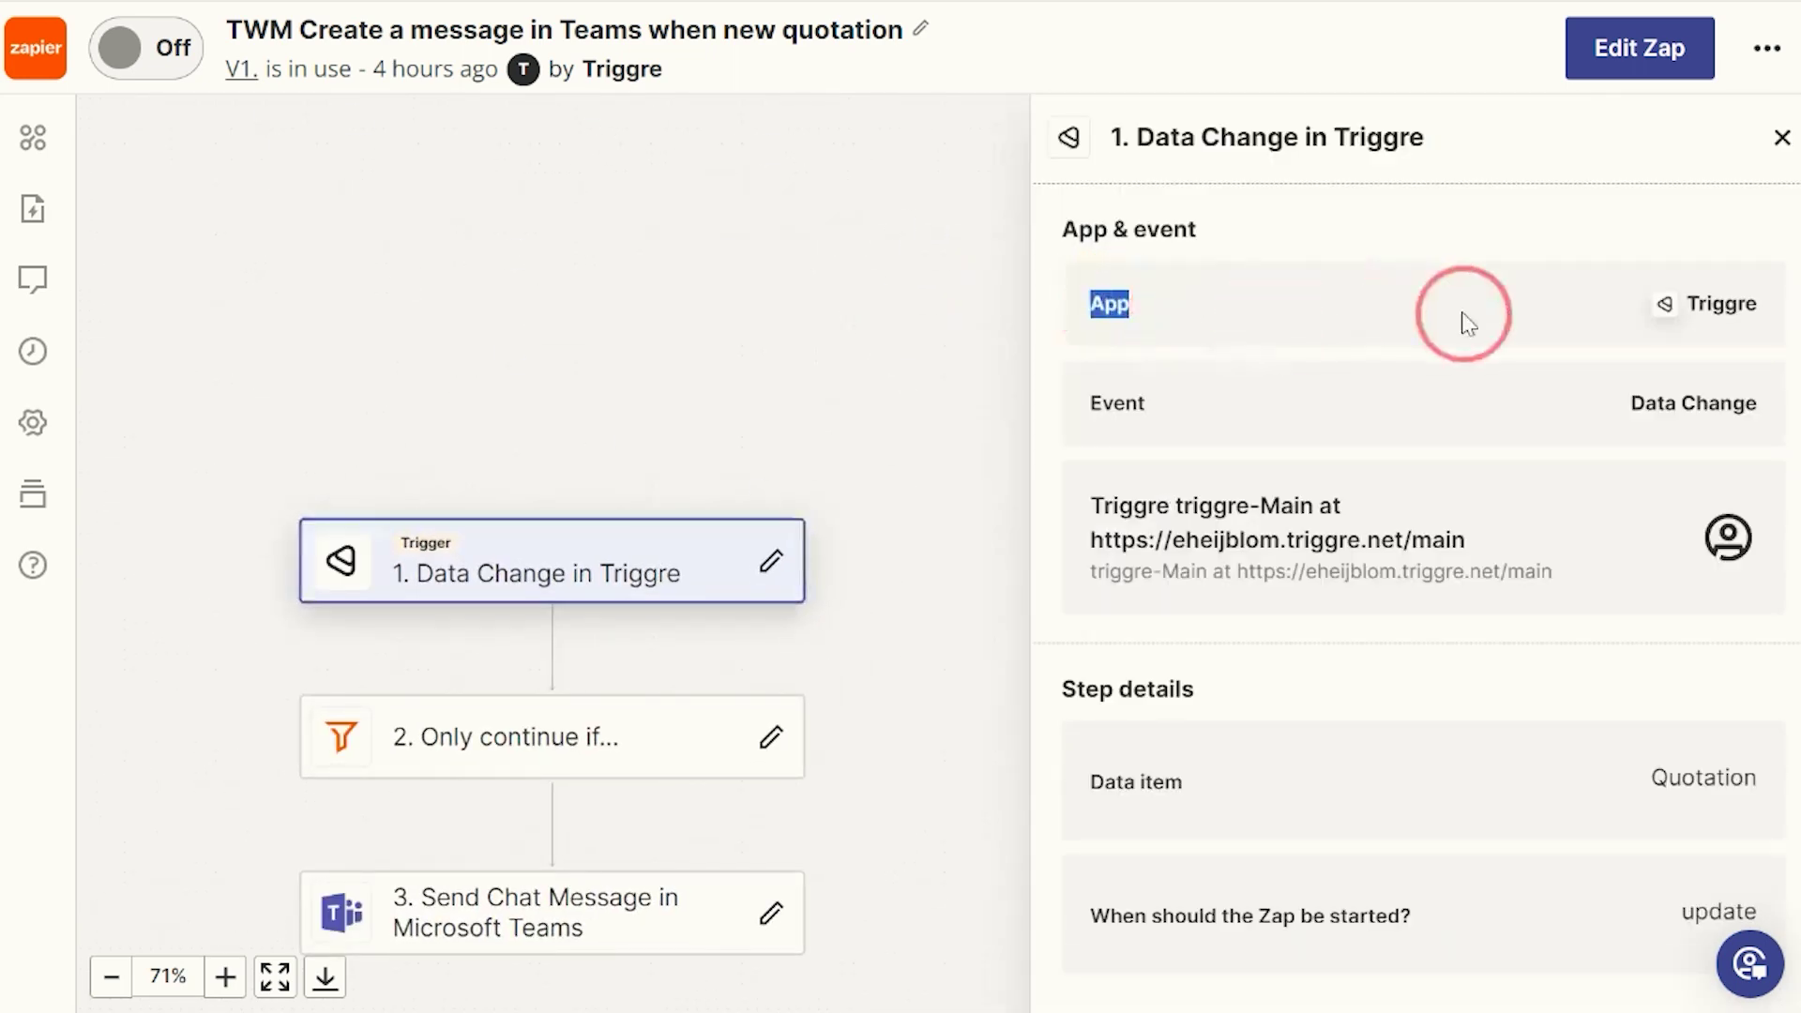
drag(1080, 412, 1731, 404)
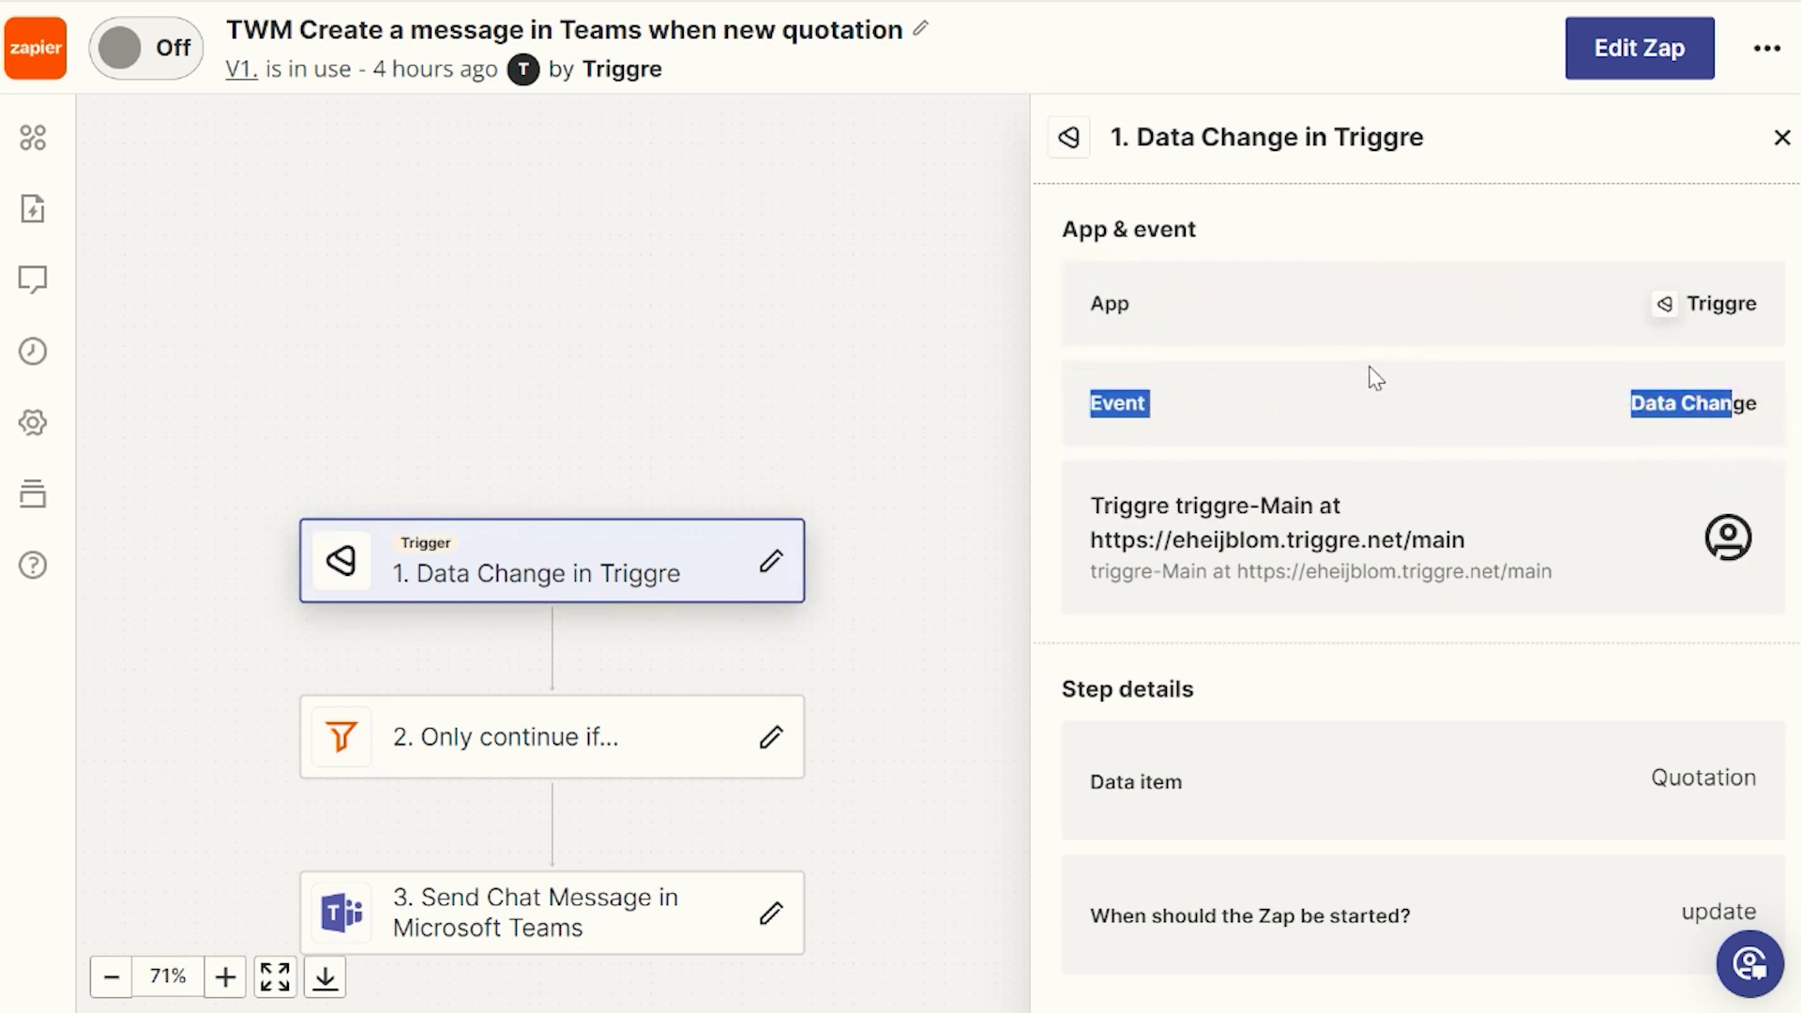
click(1364, 422)
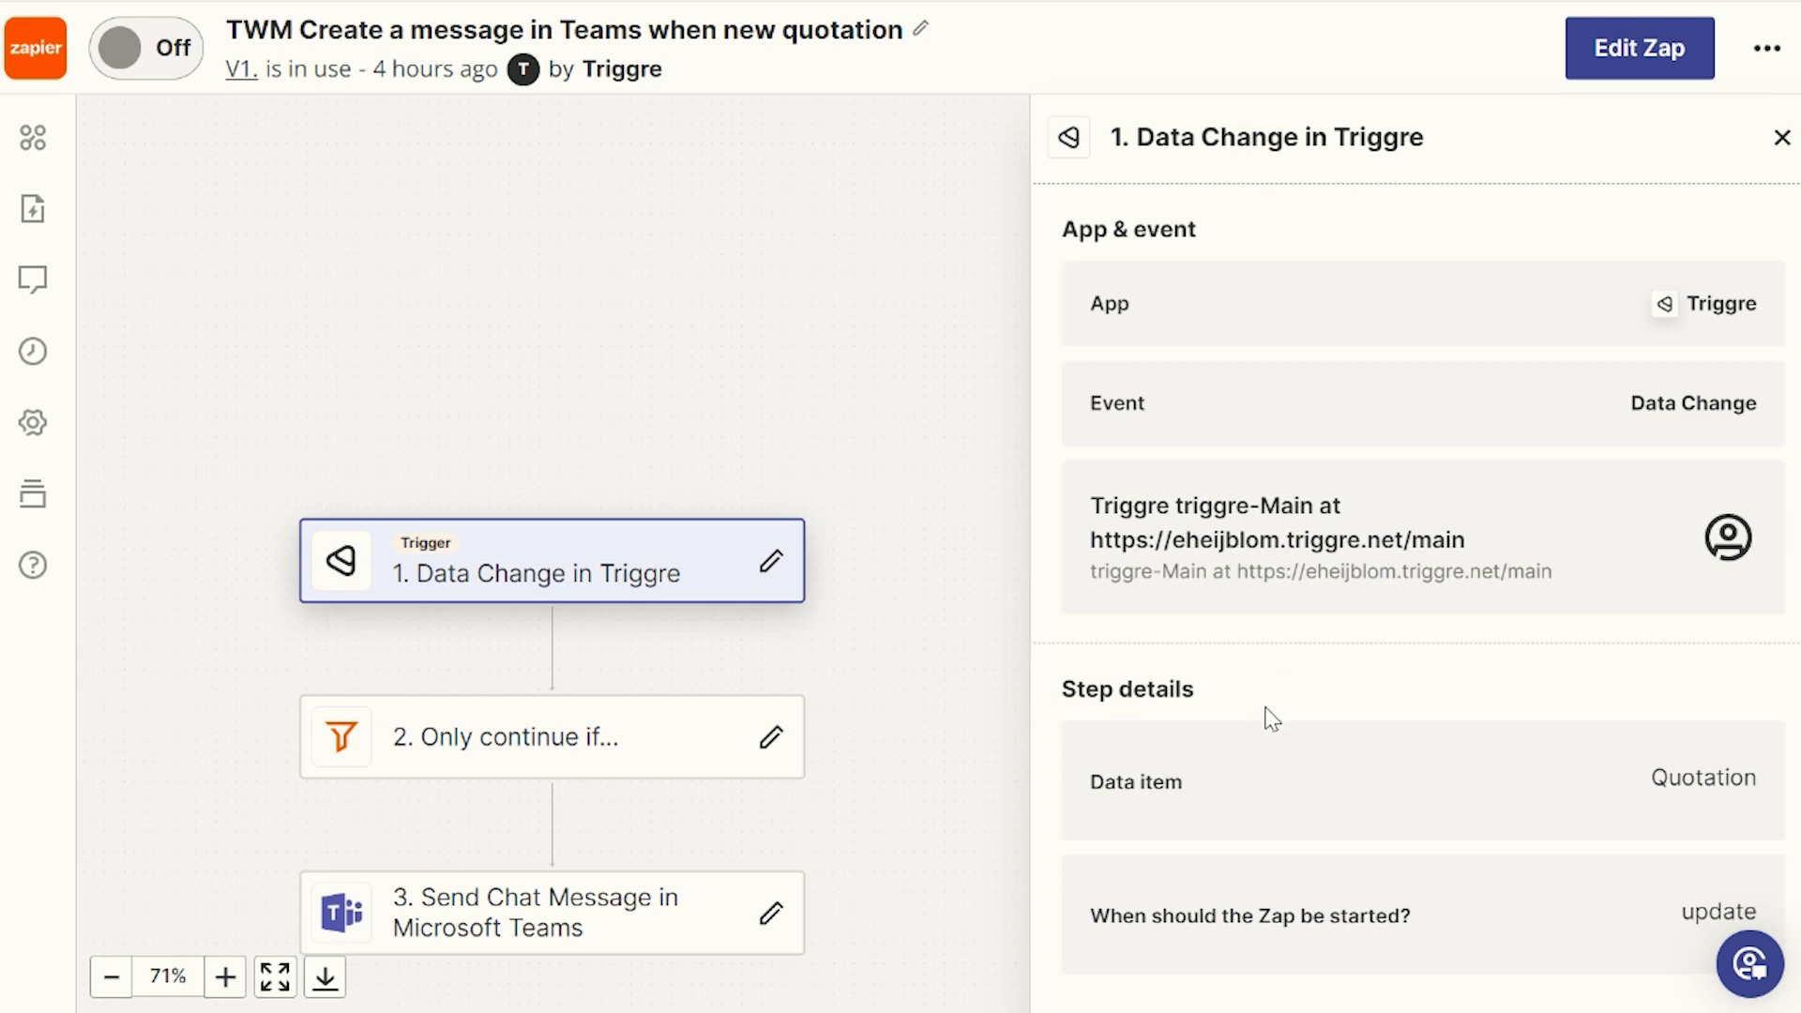
Step: Show the '2. Only continue if...' filter condition requiring the Document field to exist
click(507, 746)
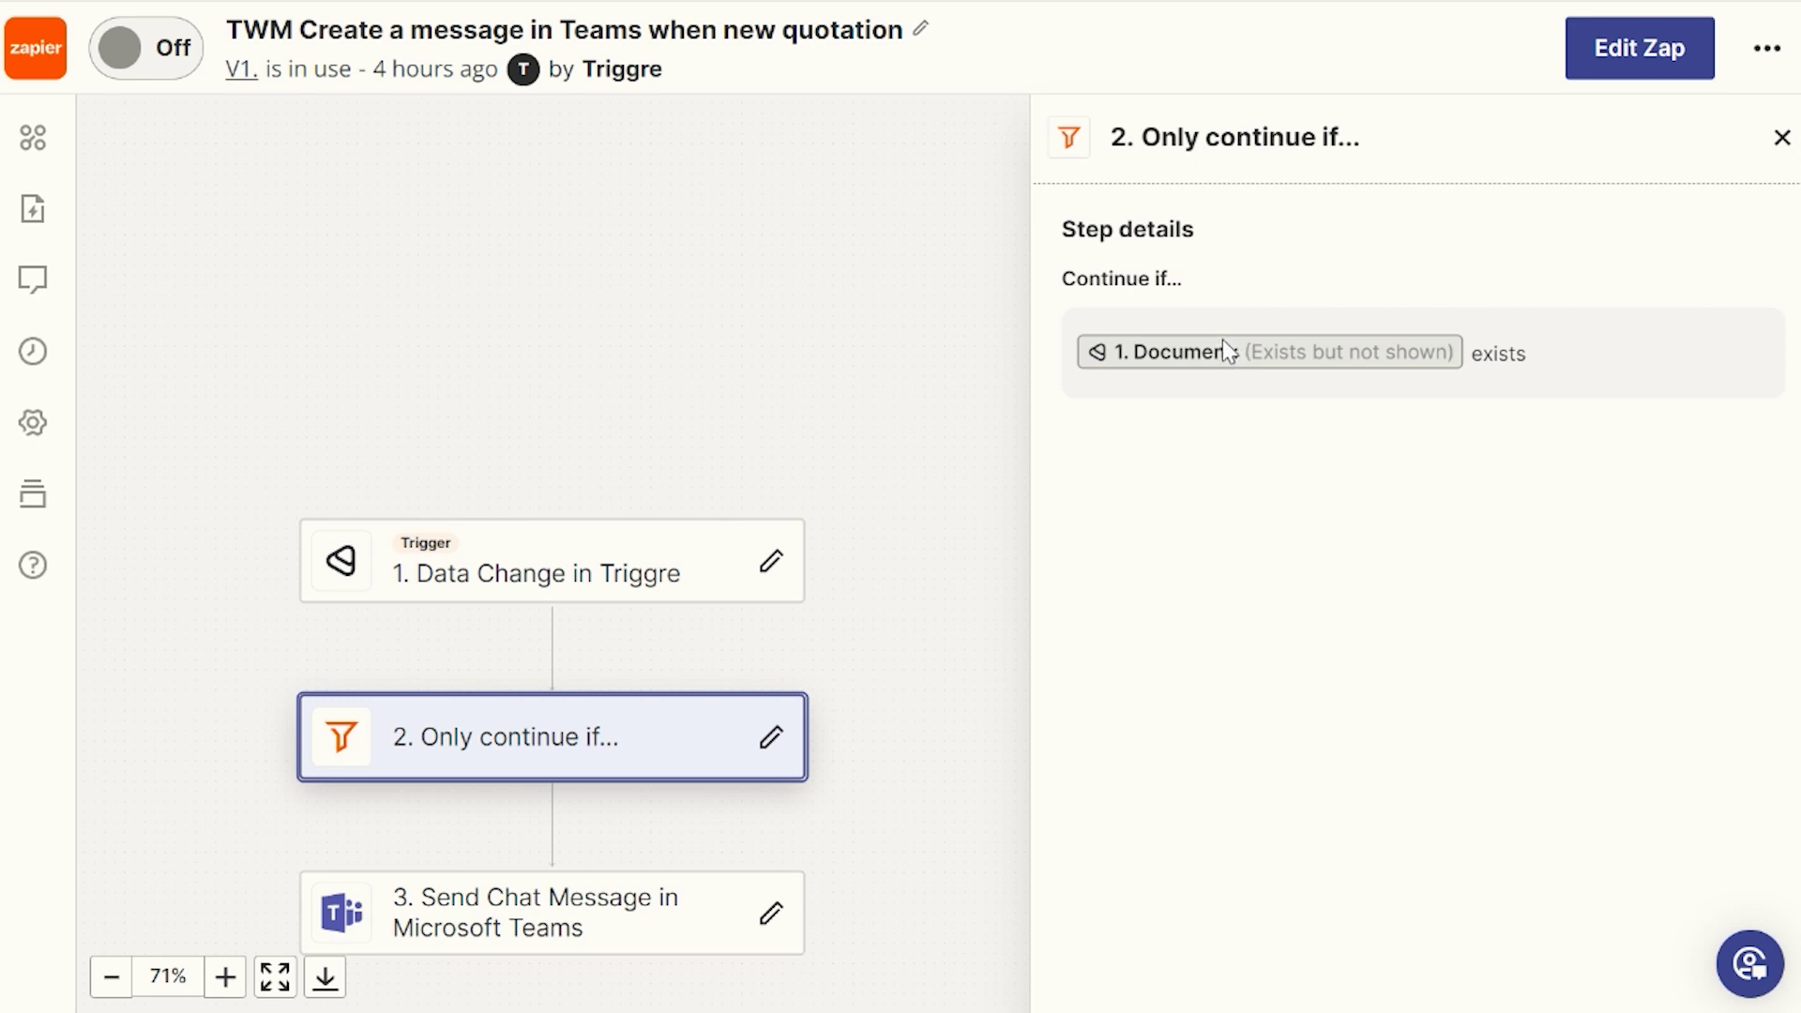
scroll(694, 523, down, 2)
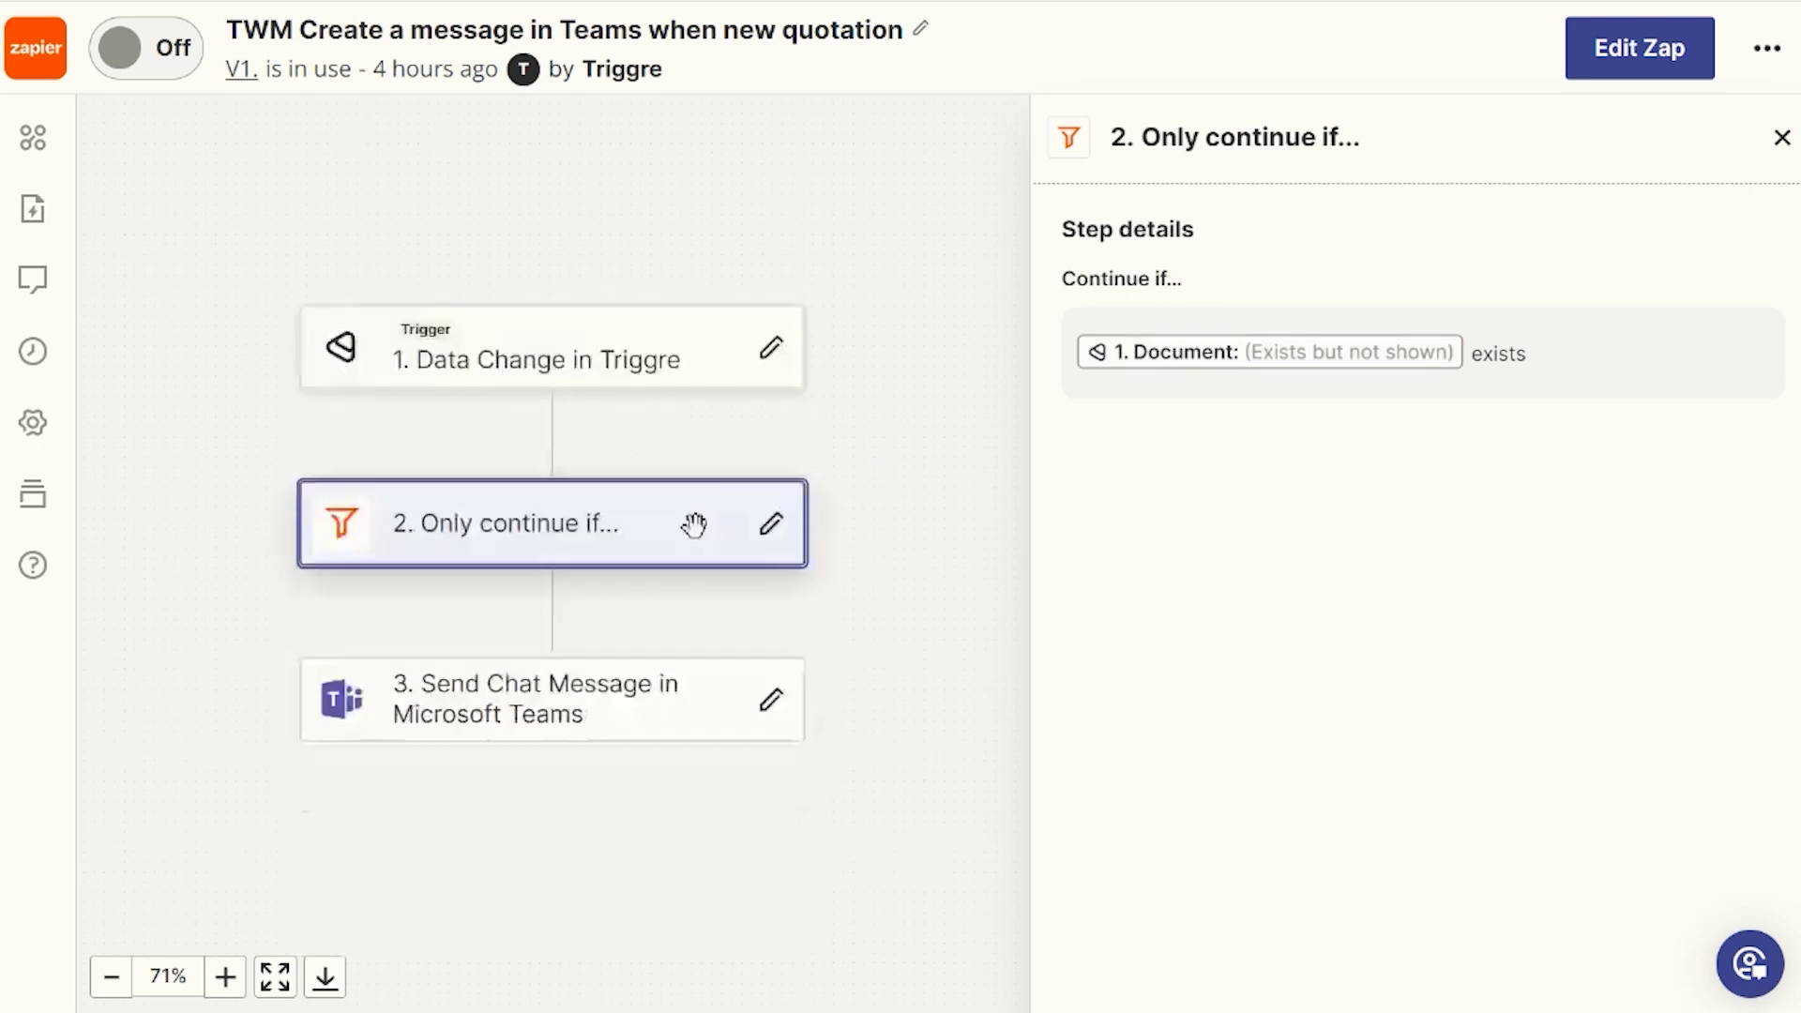
Step: Open the 'Send Chat Message in Microsoft Teams' step and highlight the start of its Message Text
click(506, 730)
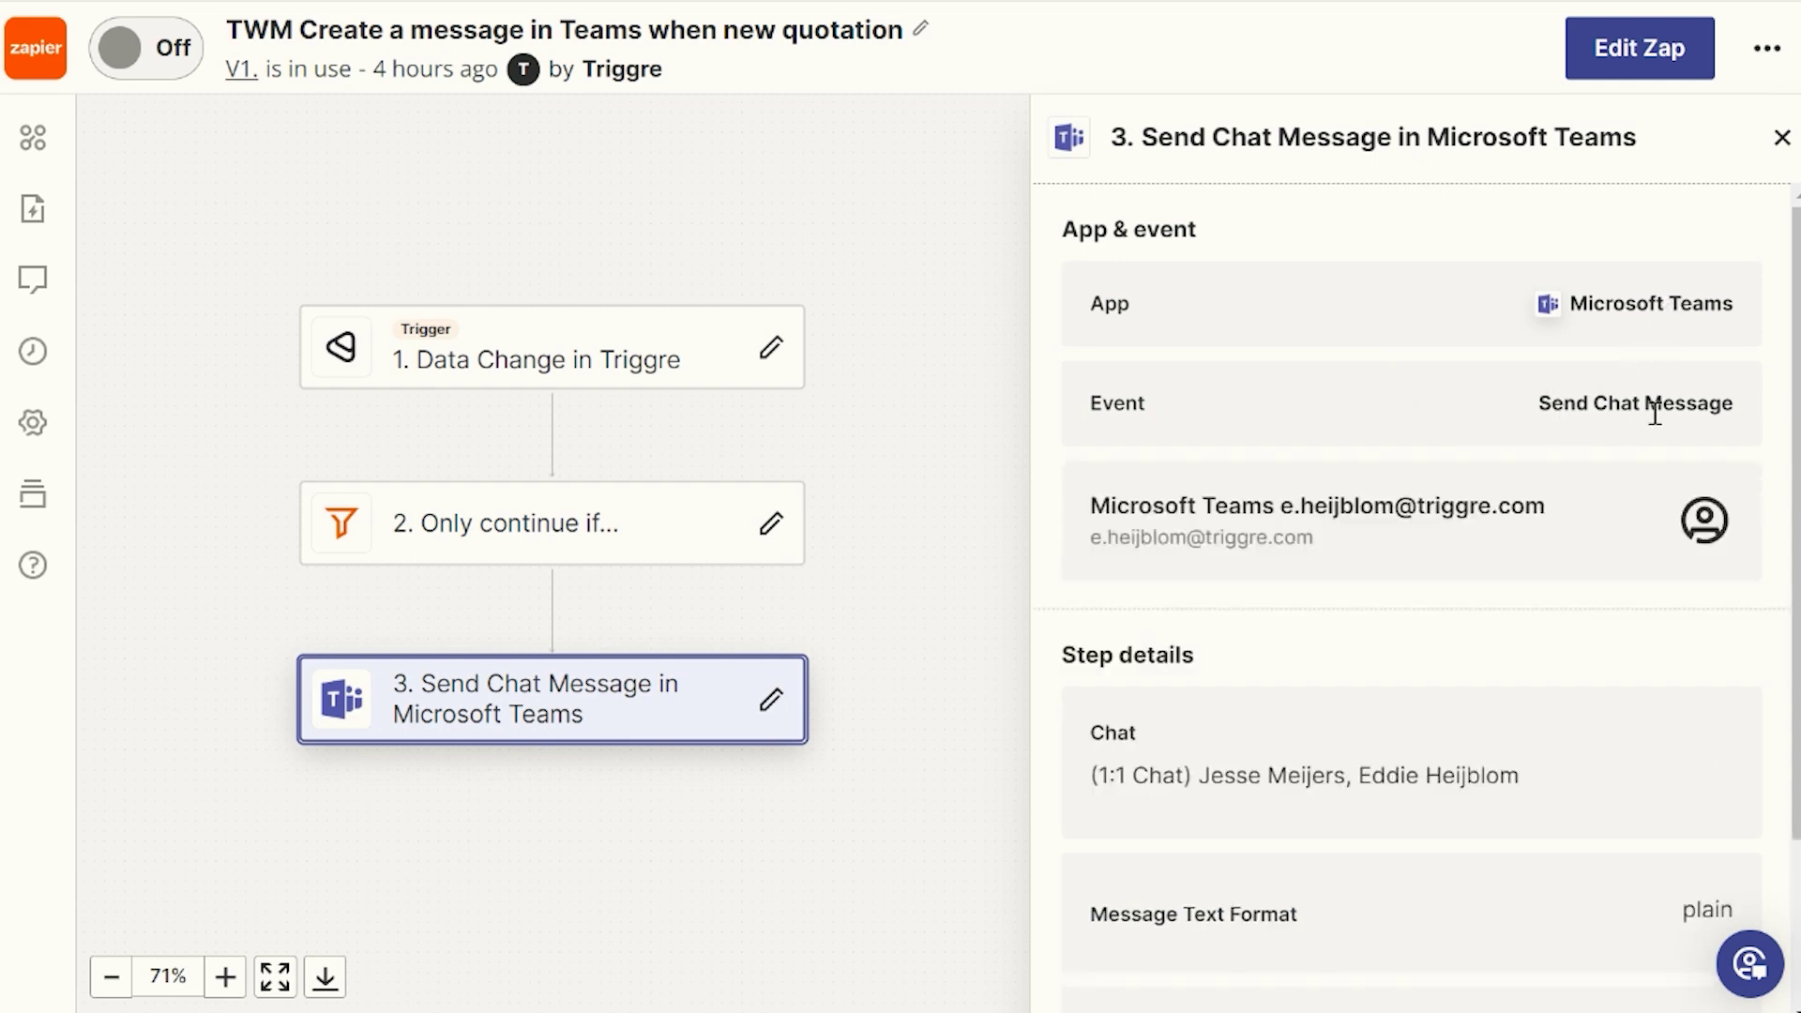
scroll(1506, 386, down, 2)
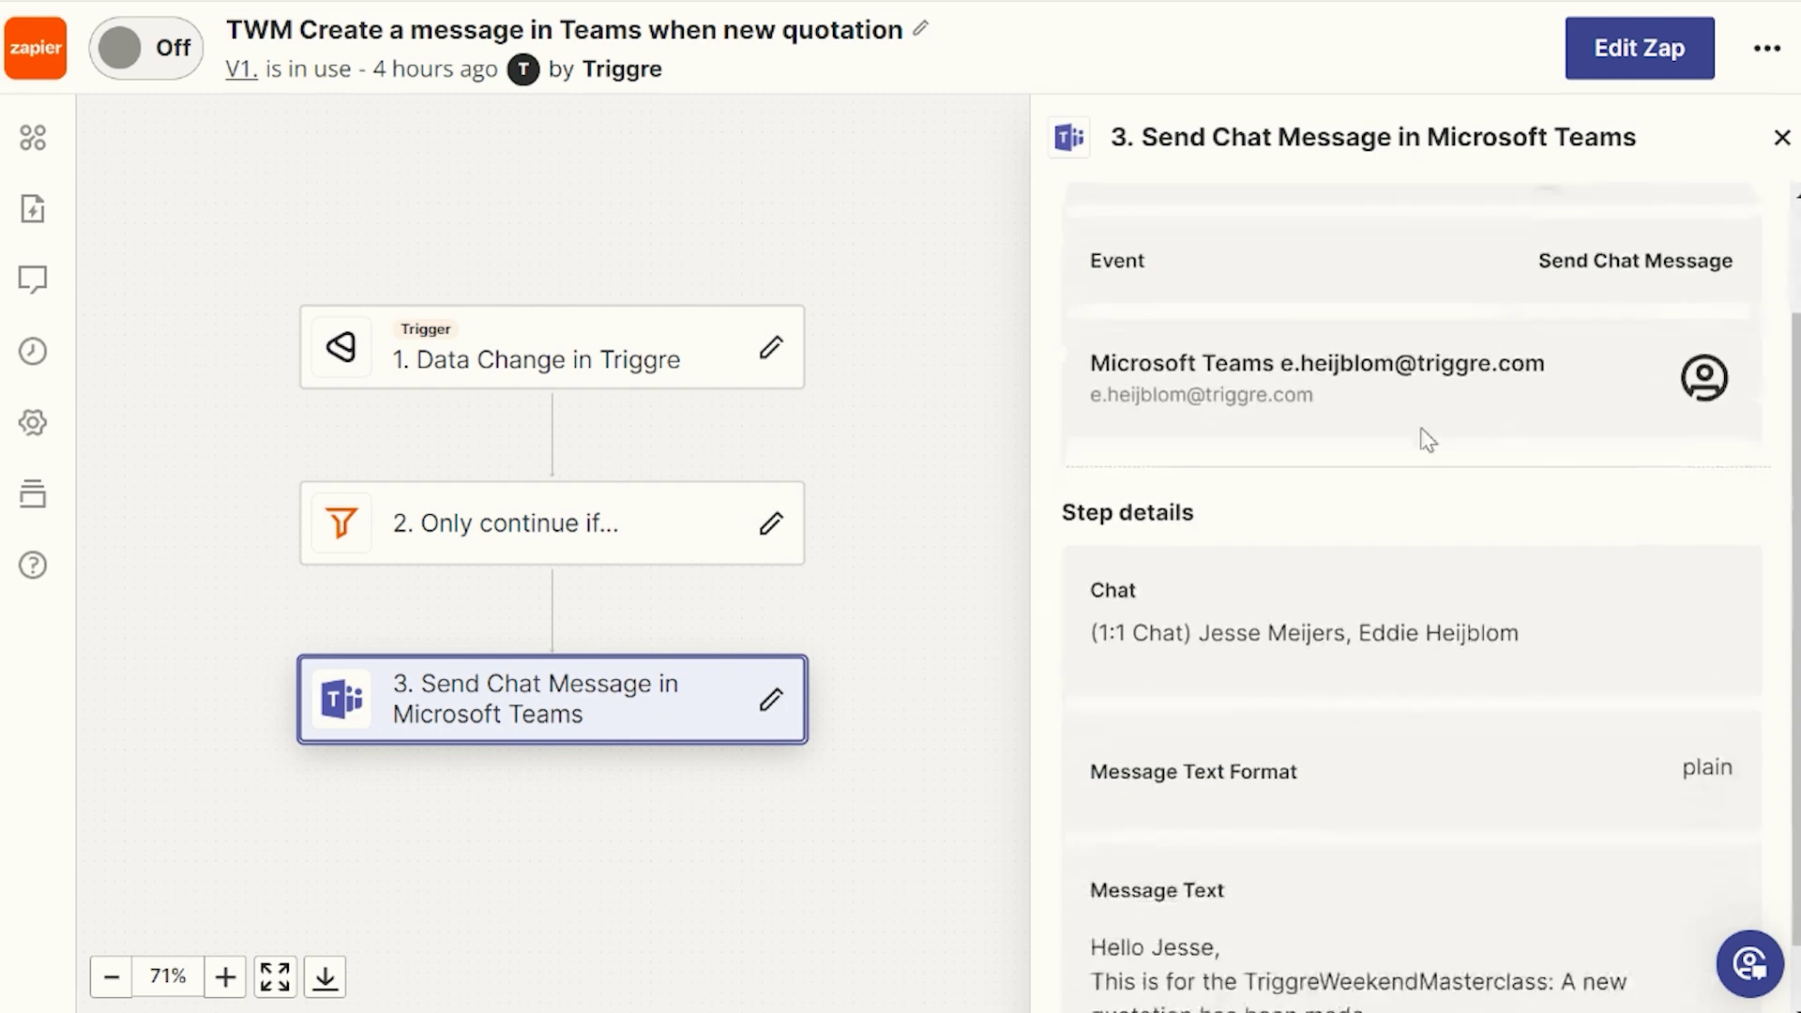
scroll(1347, 431, down, 1)
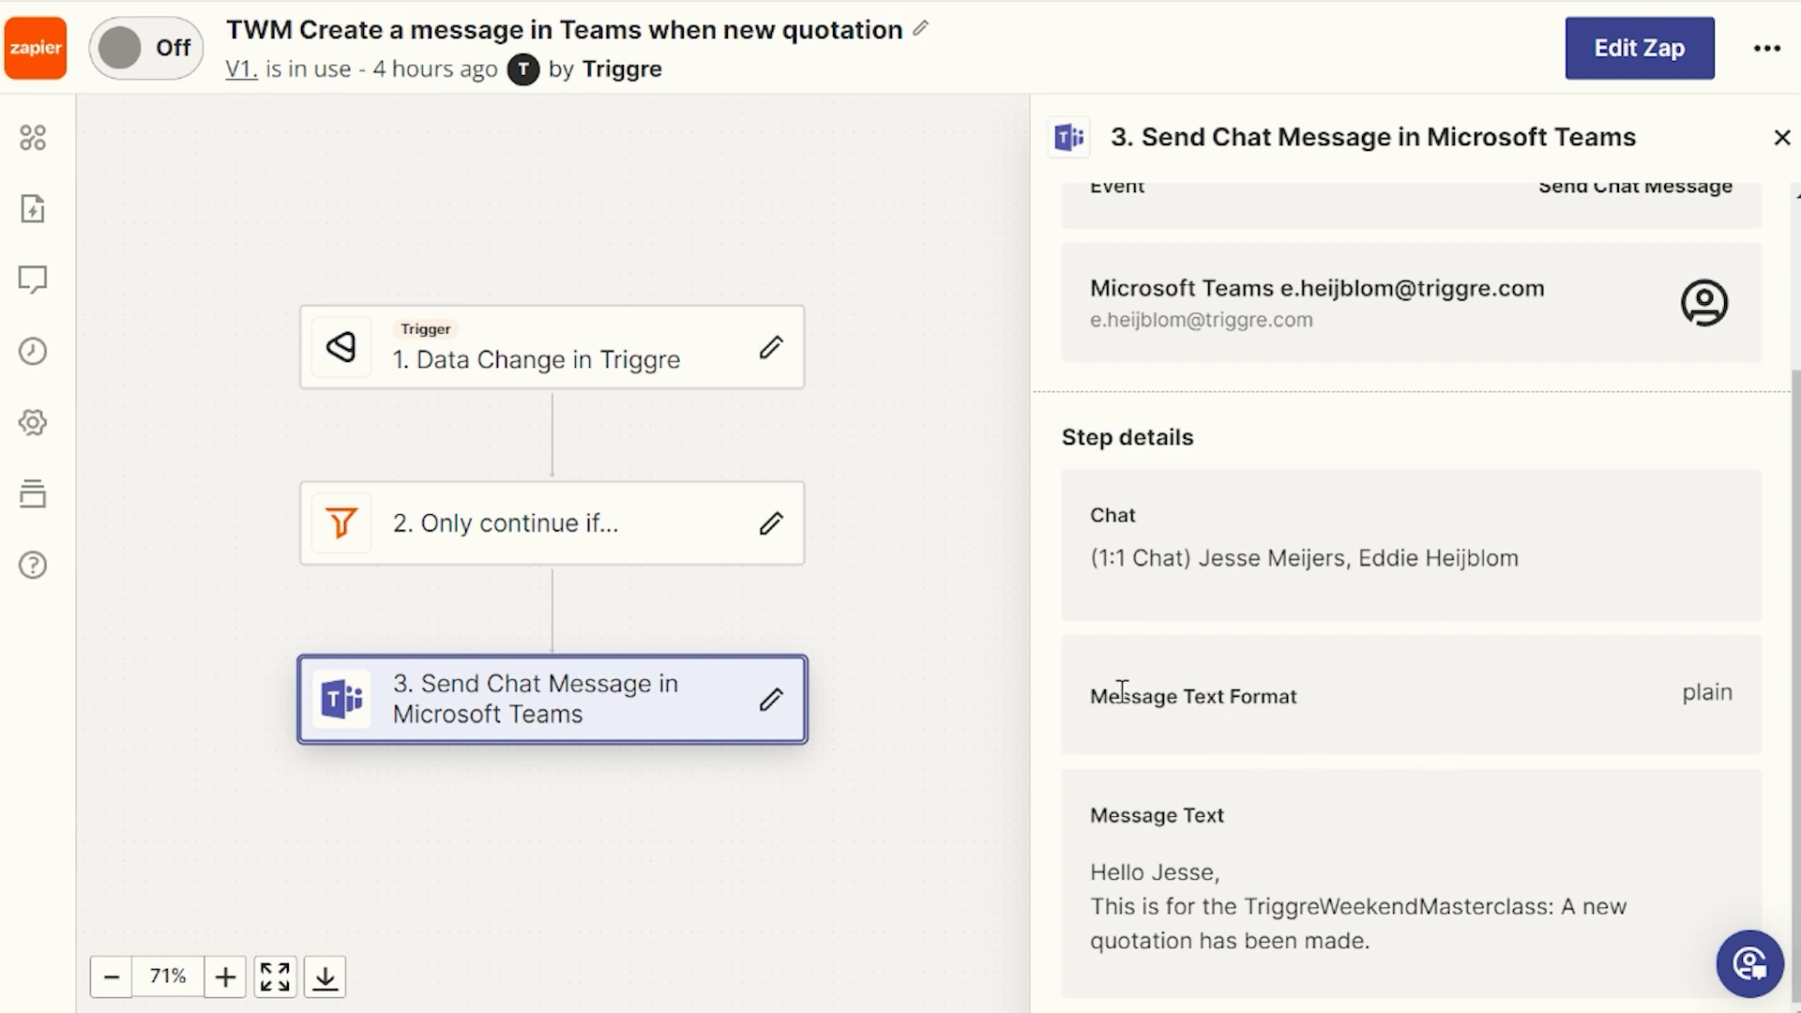
drag(1097, 872, 1172, 874)
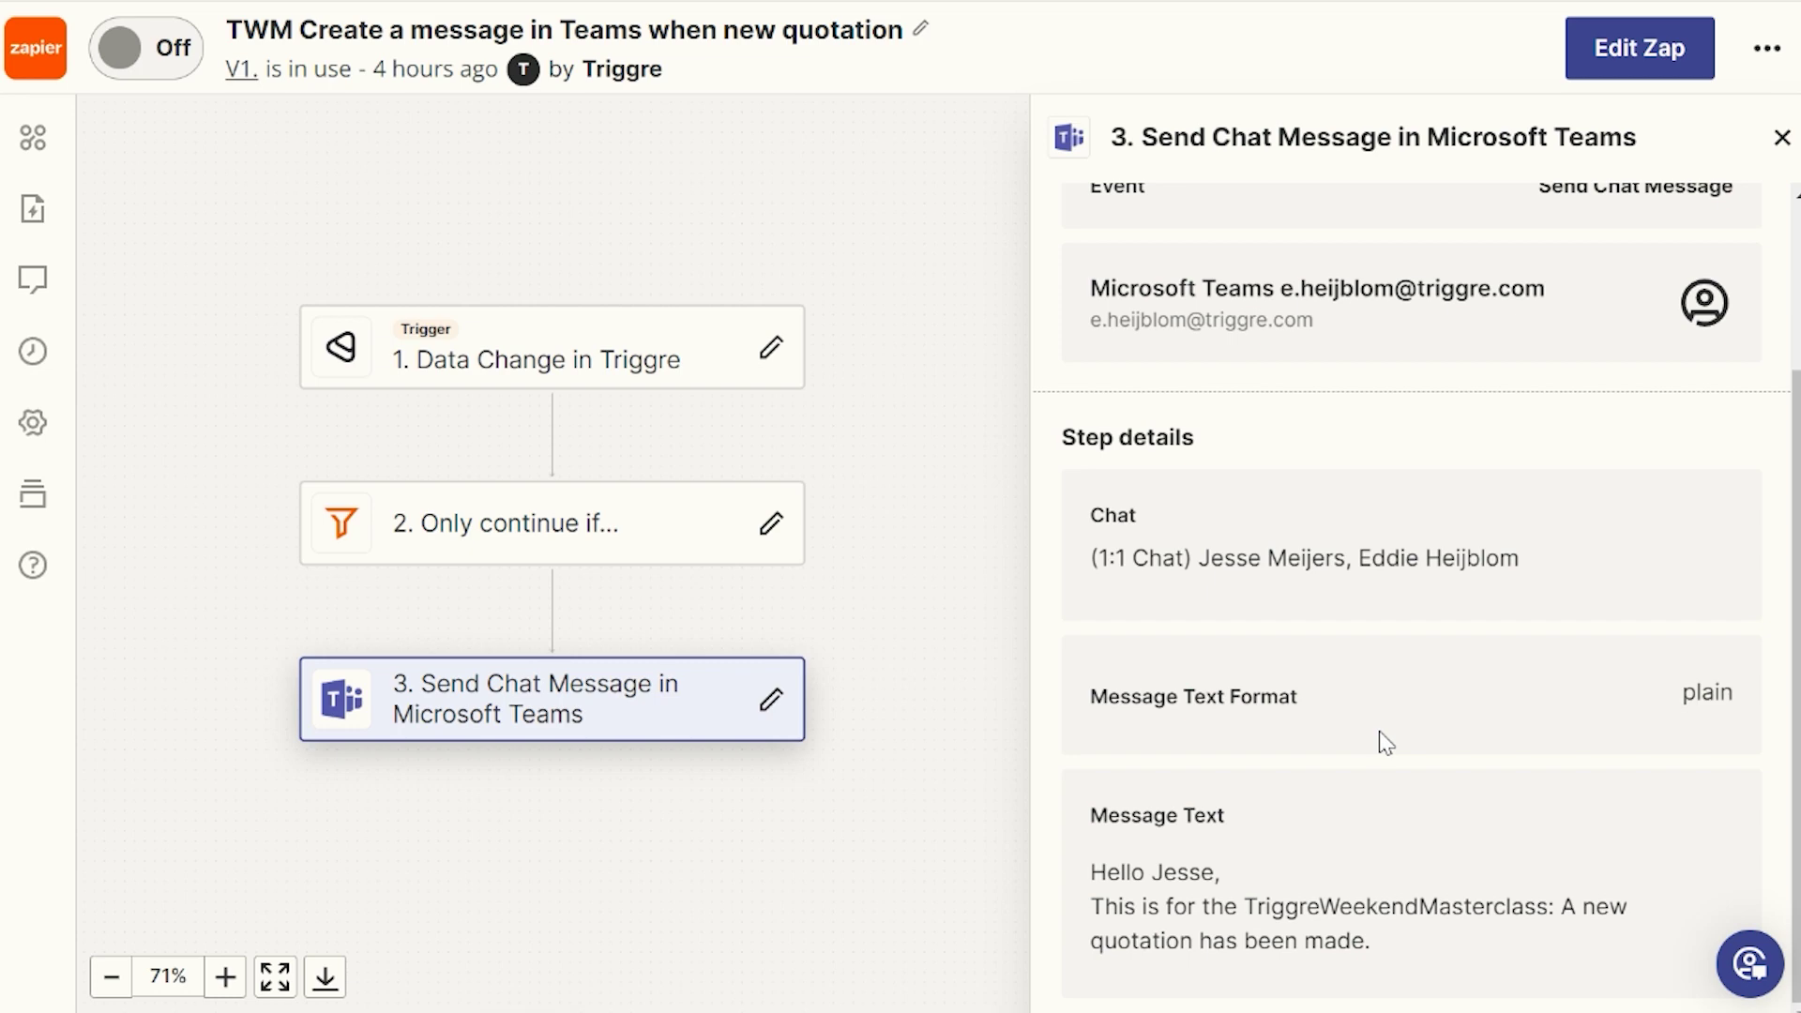
Step: Switch the zap from Off to On
scroll(932, 643, up, 1)
scroll(938, 619, down, 1)
click(146, 51)
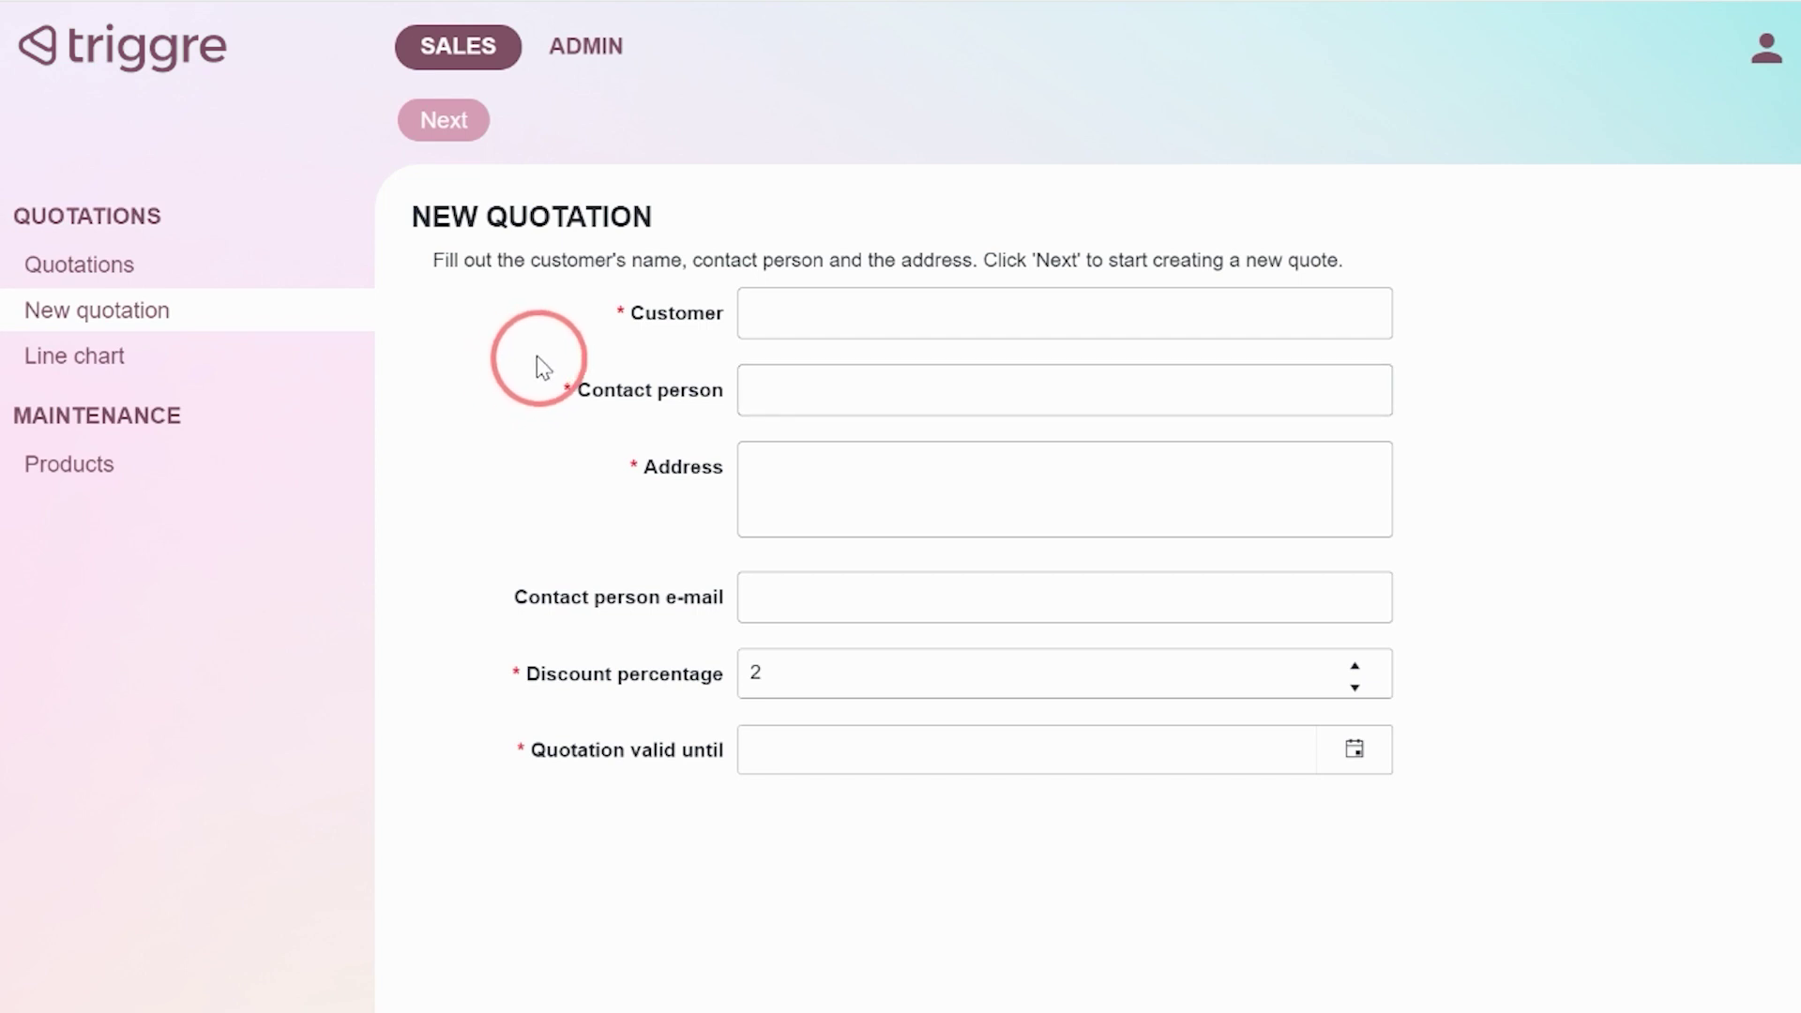
Step: Enter the customer name, tidy the contact person and start the address on the New quotation form
click(780, 330)
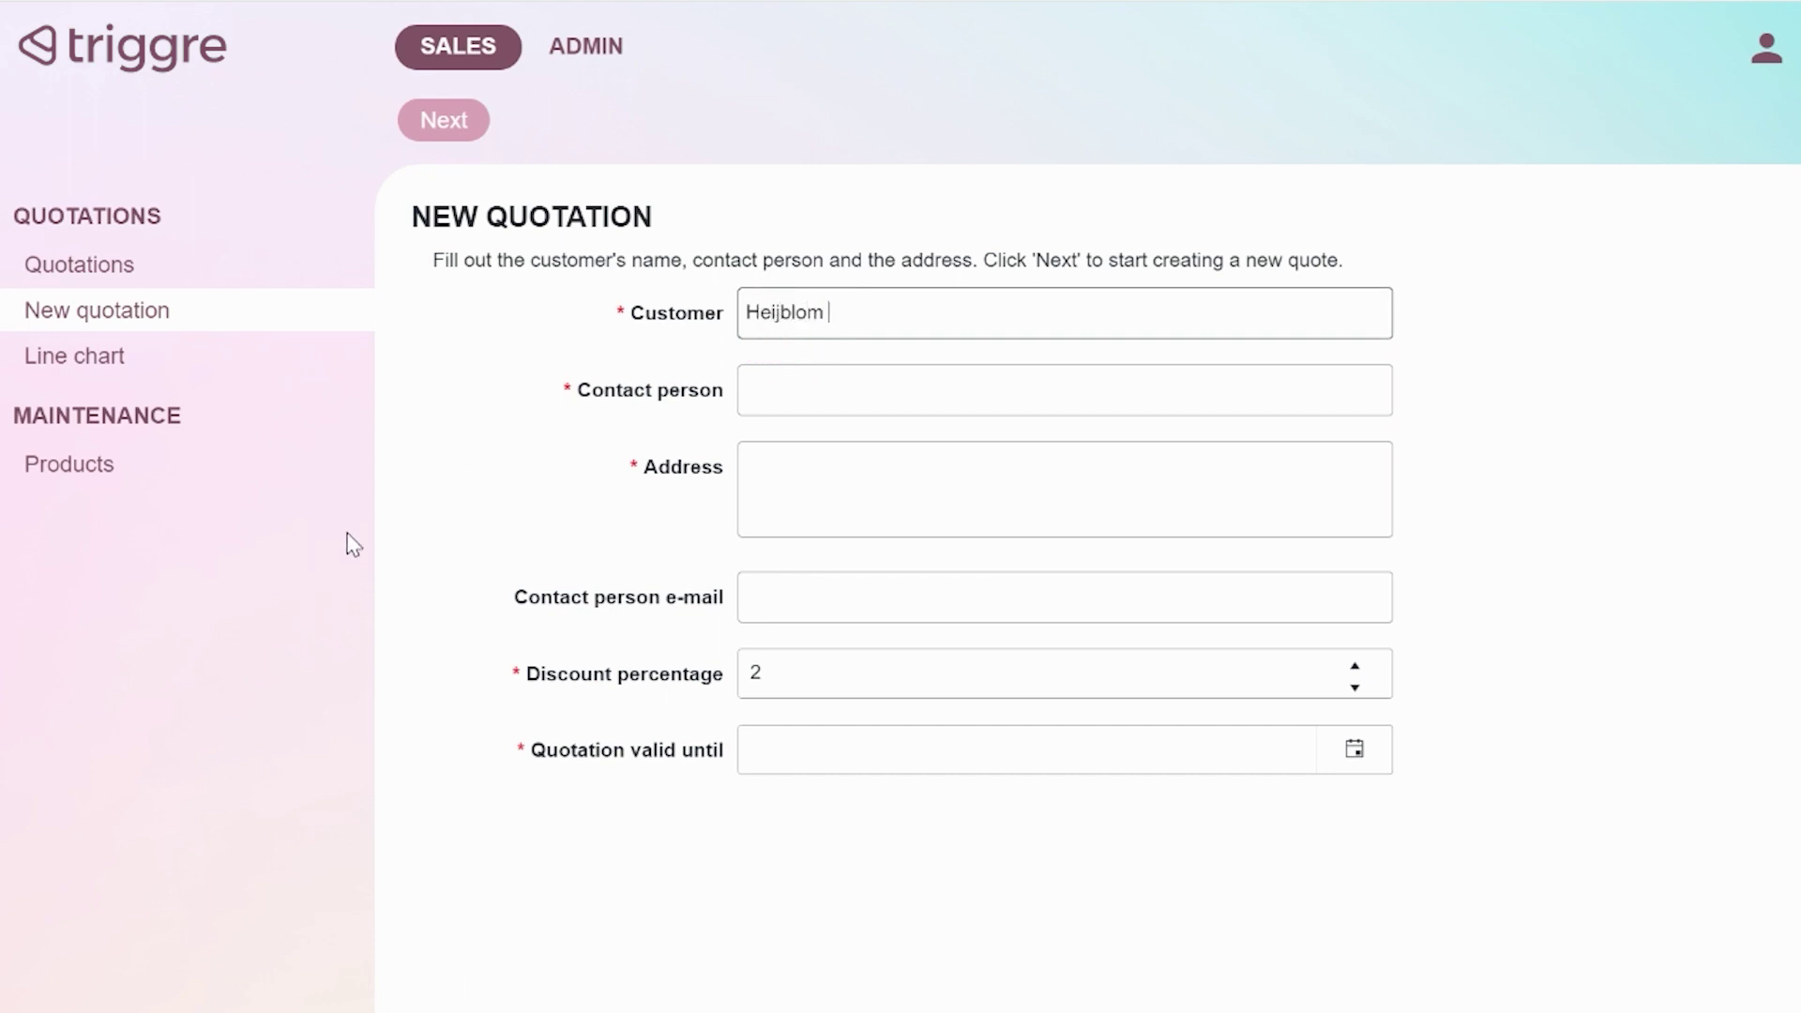
text(Heijblom Refurbishment)
key(Tab)
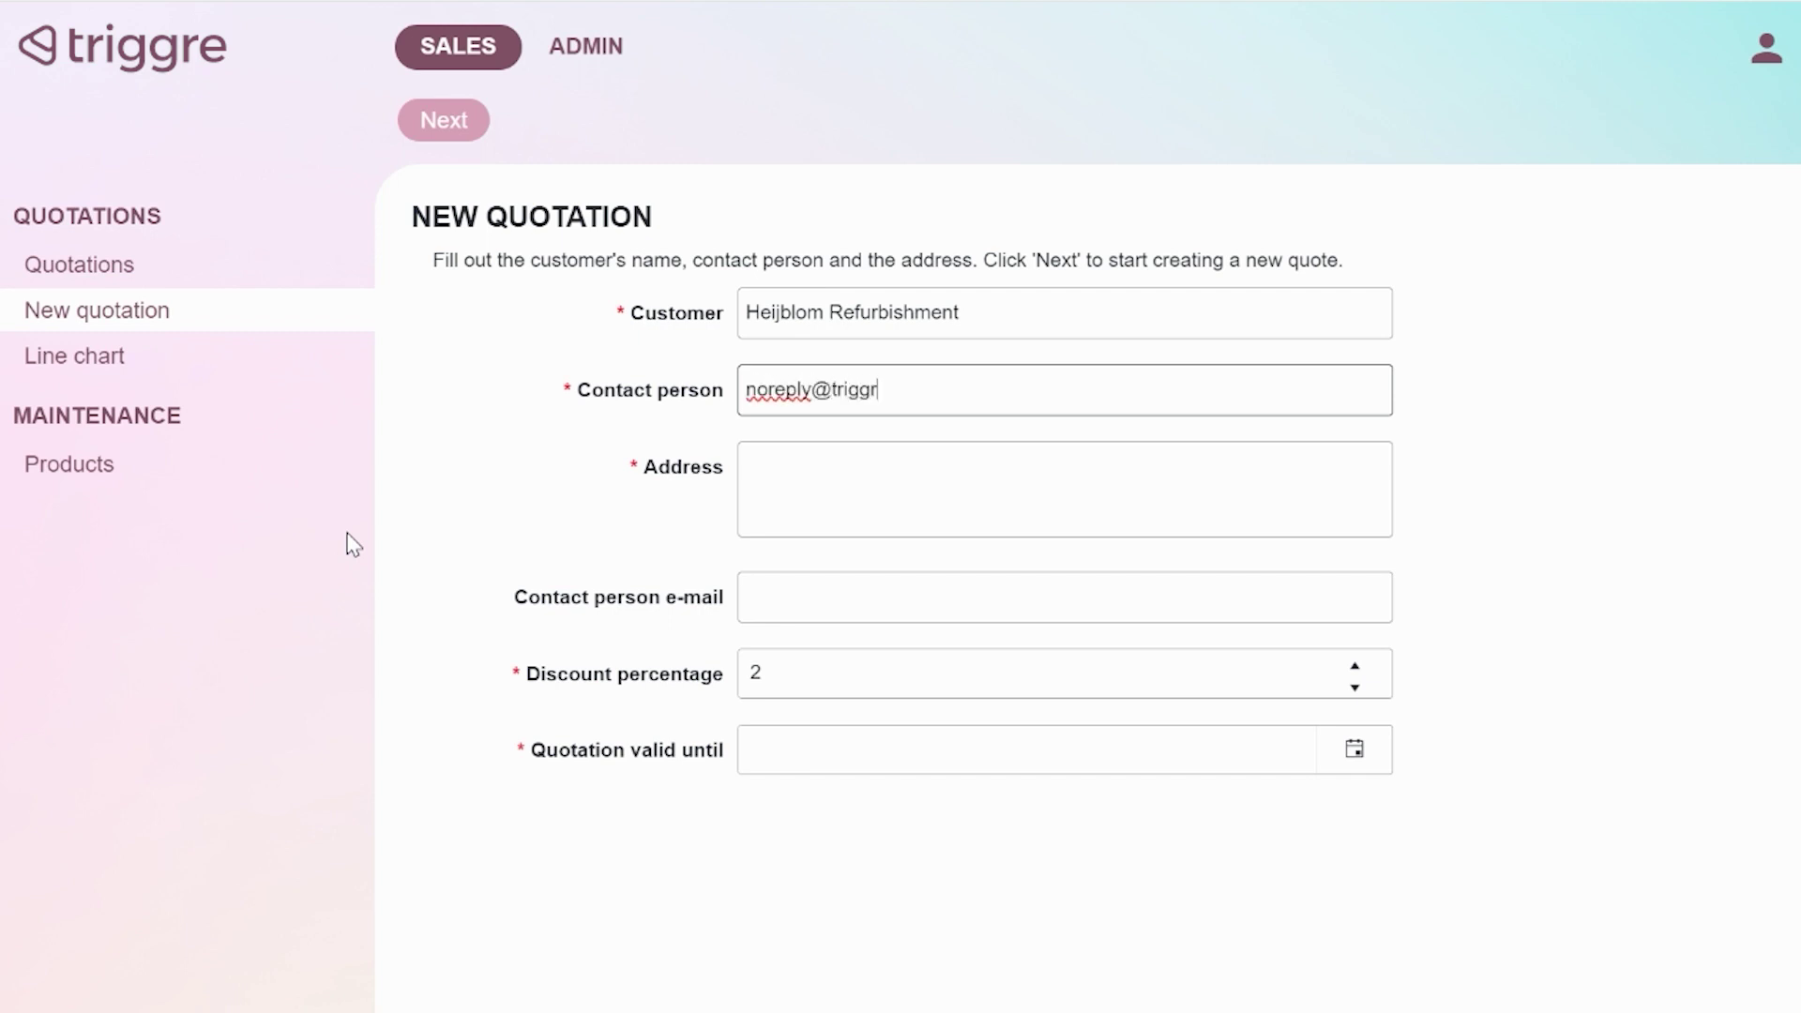
key(BackSpace)
key(Tab)
text(Ma)
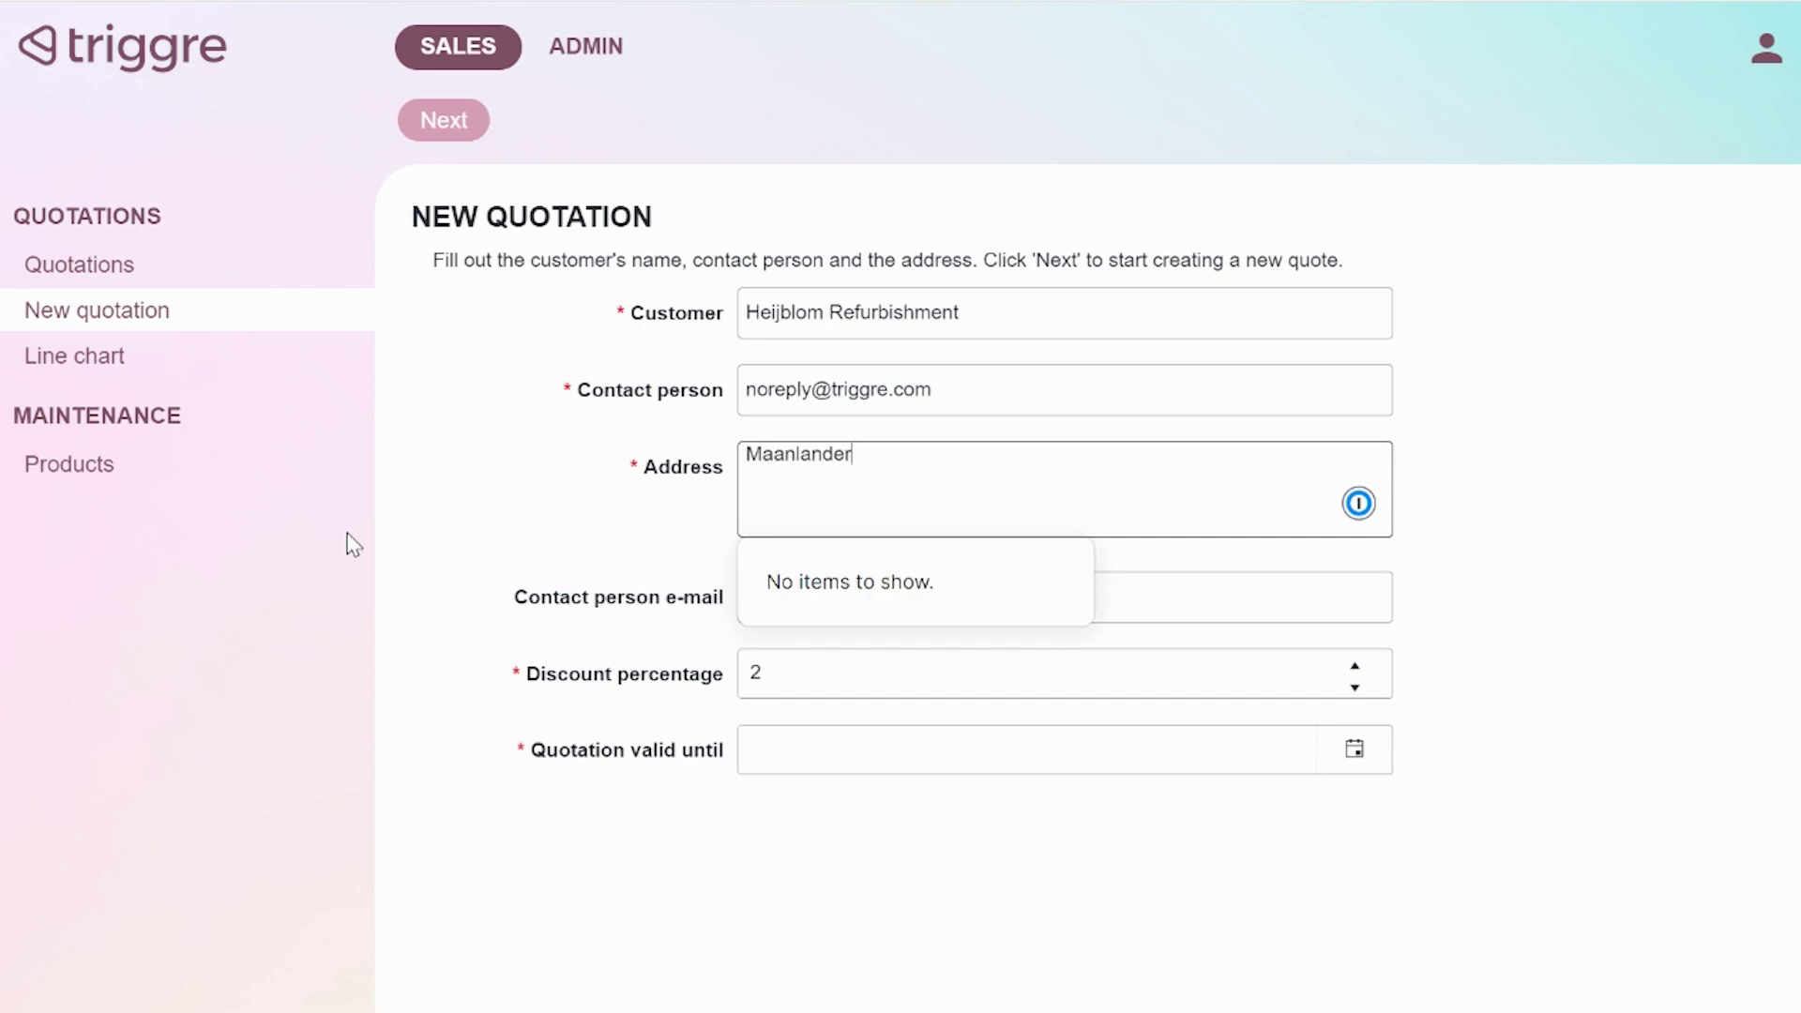
key(Tab)
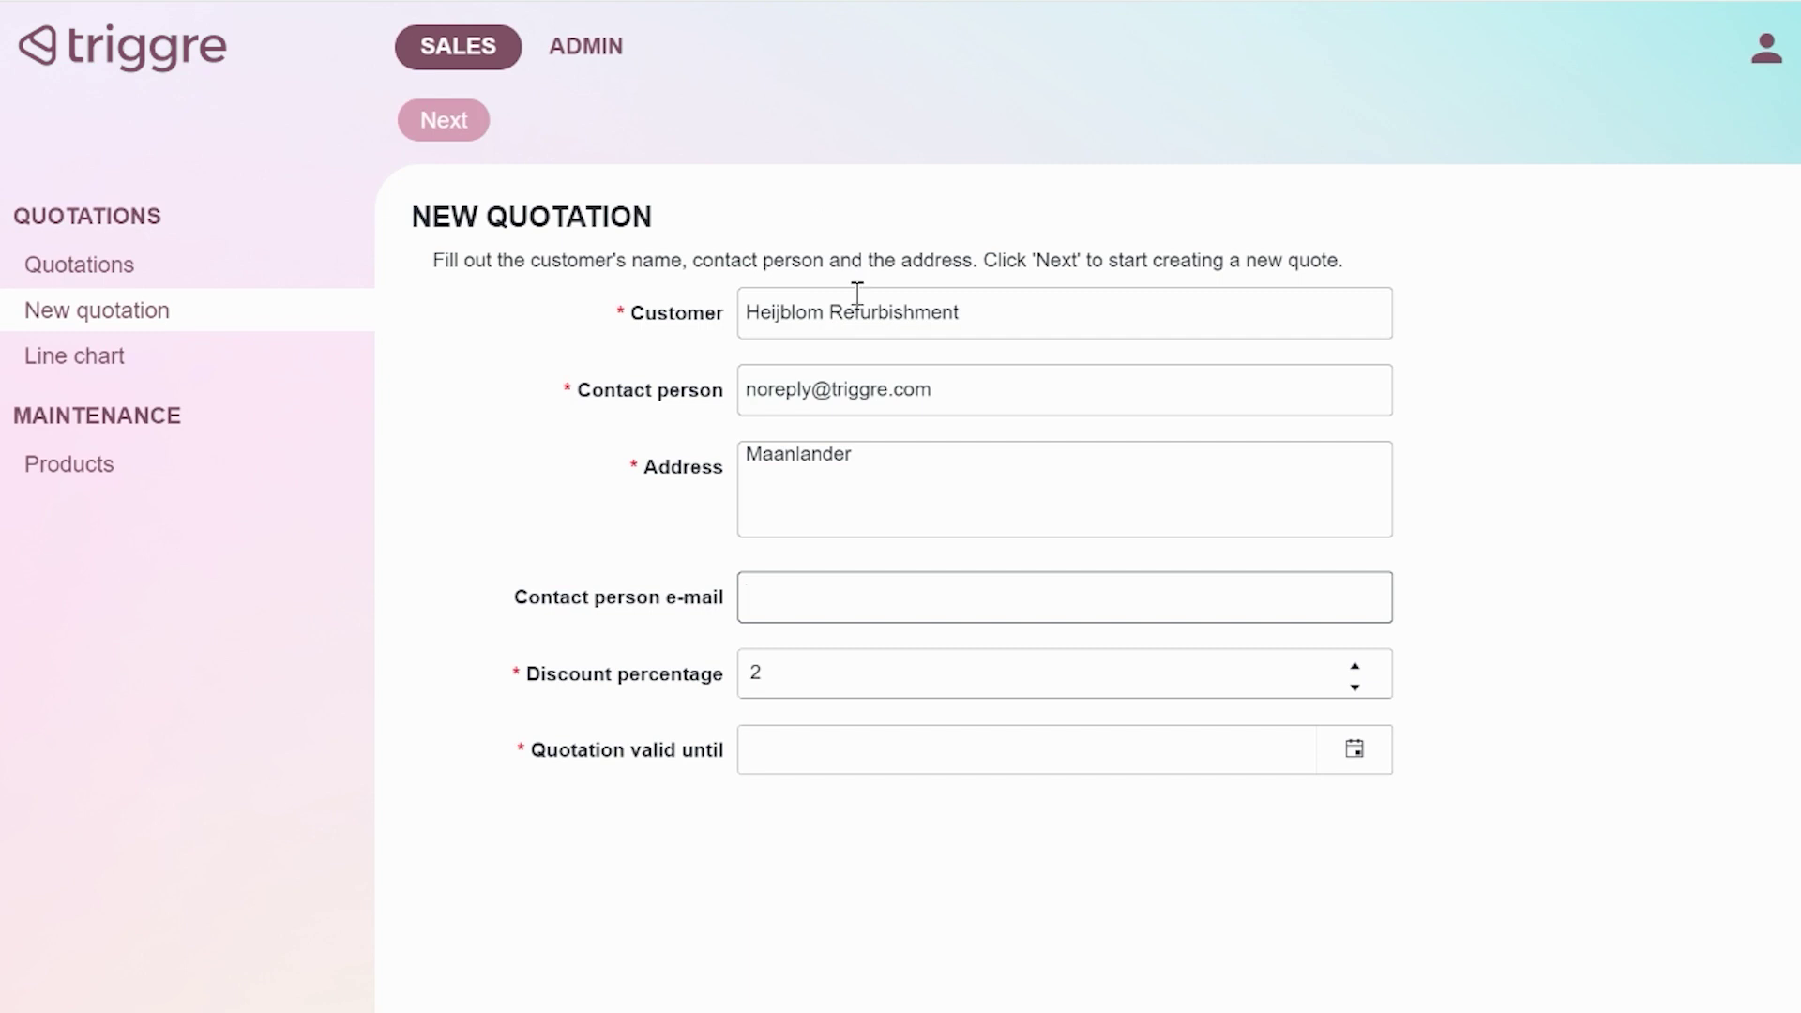
Step: Copy the contact person into the contact e-mail field and set validity to 26-01-2024
click(981, 386)
key(ctrl+a)
key(ctrl+c)
click(856, 594)
key(ctrl+v)
click(869, 765)
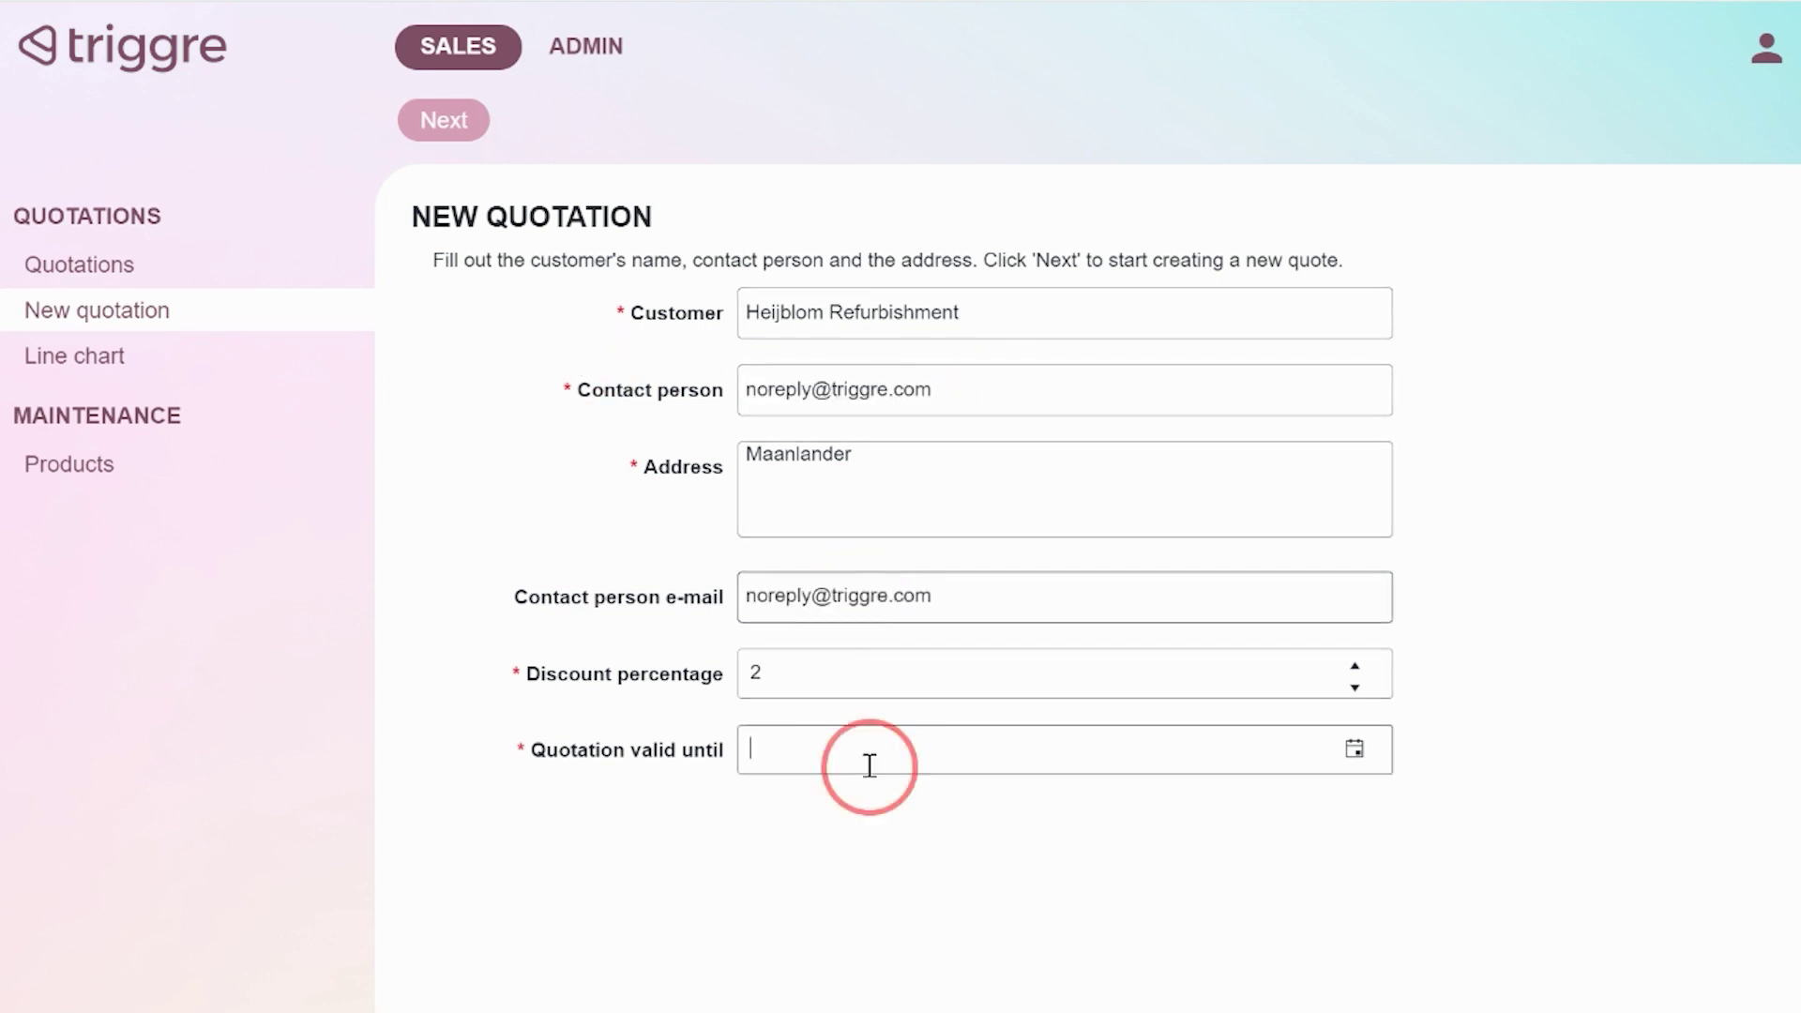
click(1351, 753)
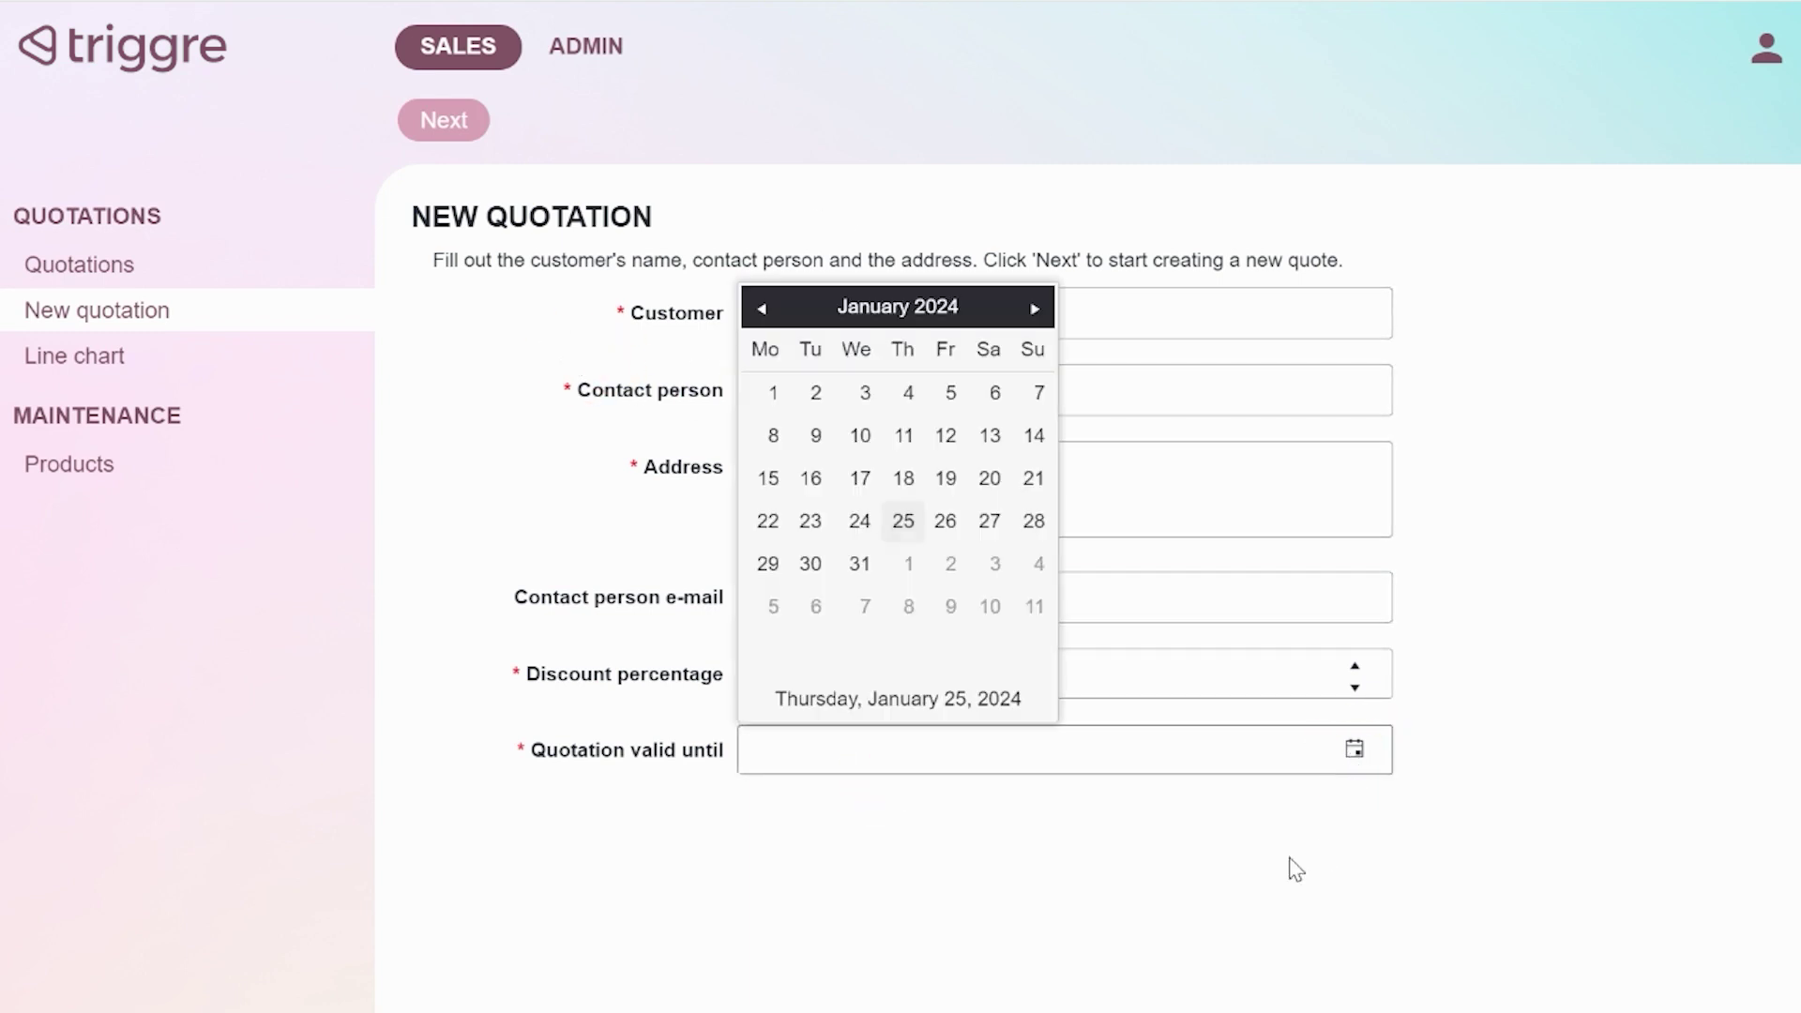
click(958, 529)
Step: Continue past the 2024 offer notice and add the Acer Aspire ES1-523-81VF laptop
click(447, 118)
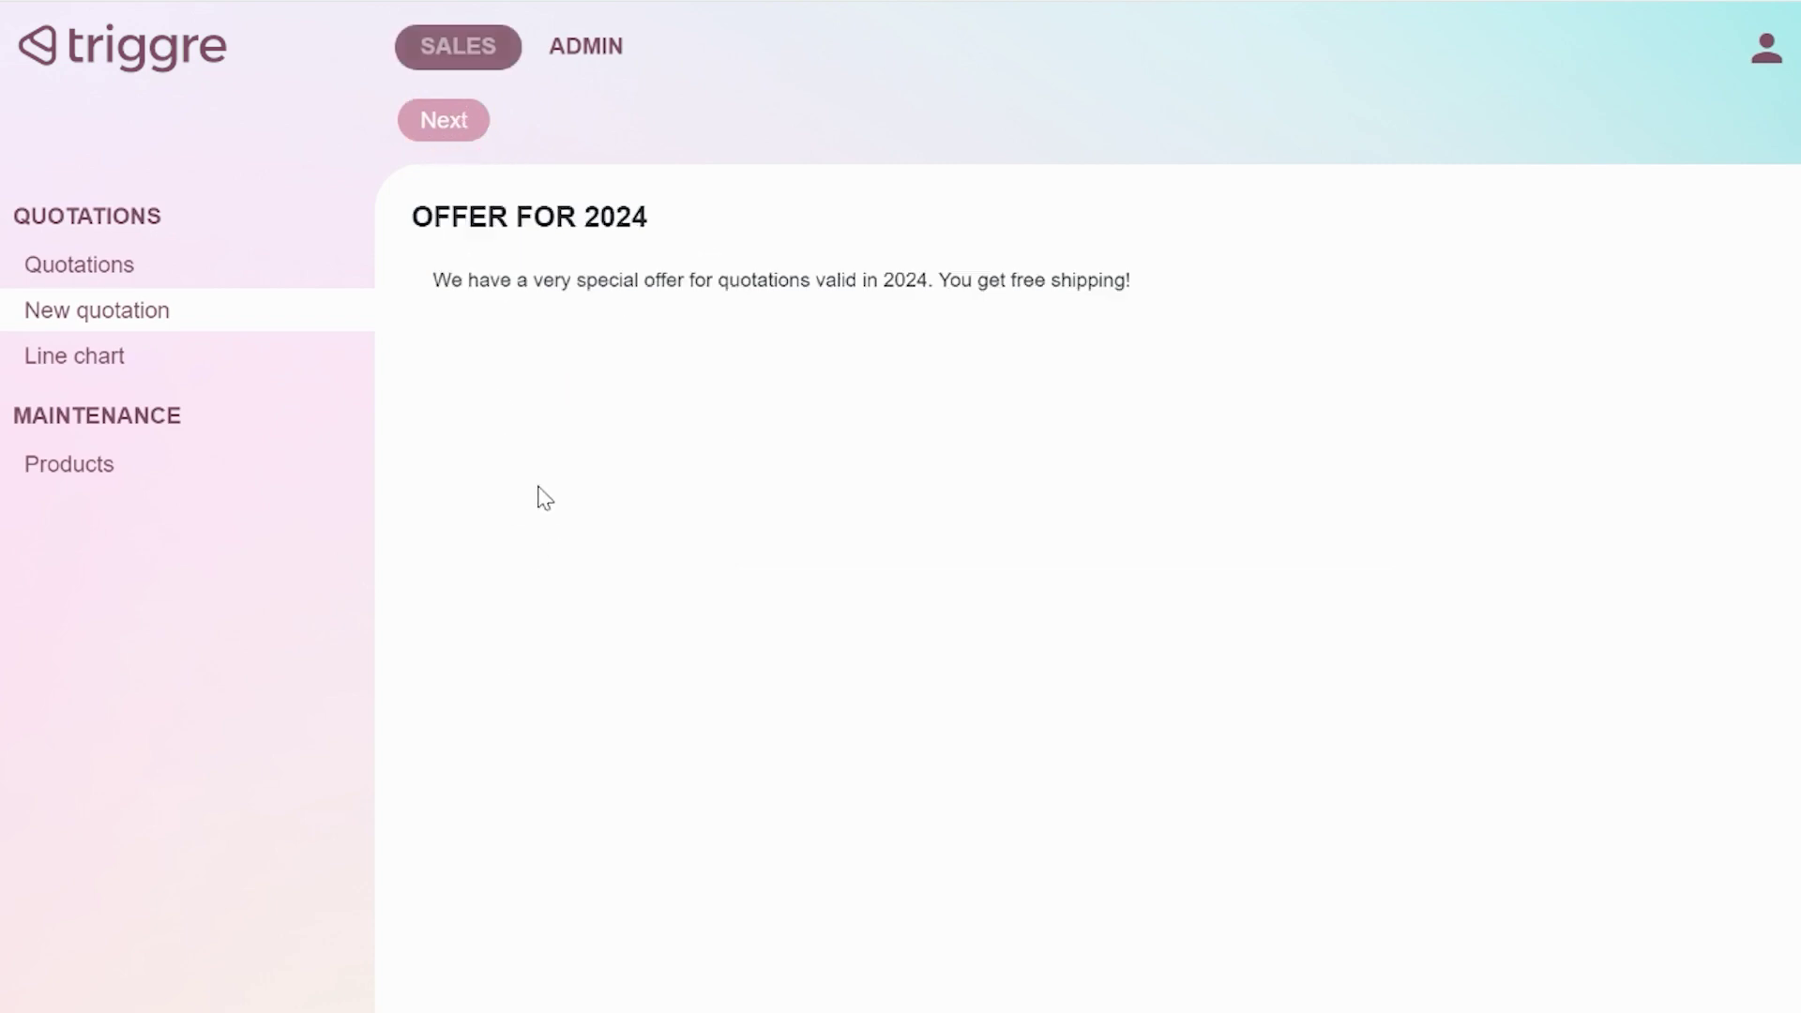
click(437, 122)
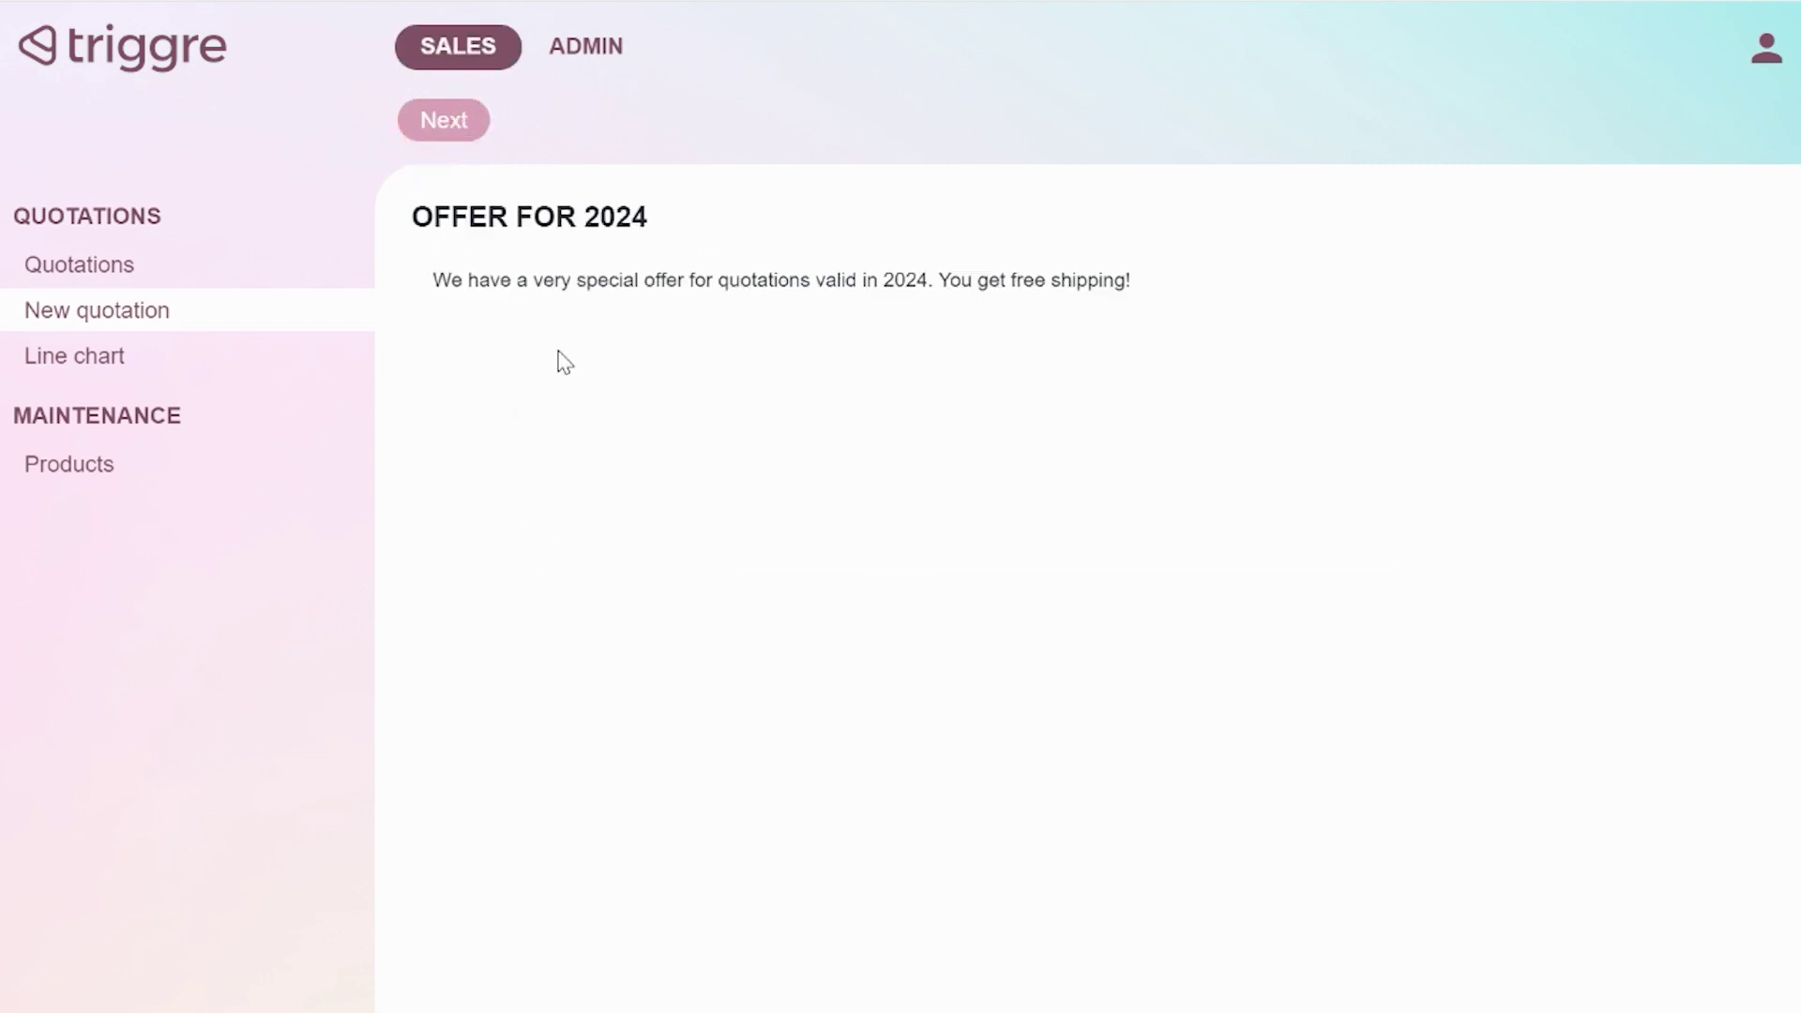
click(874, 631)
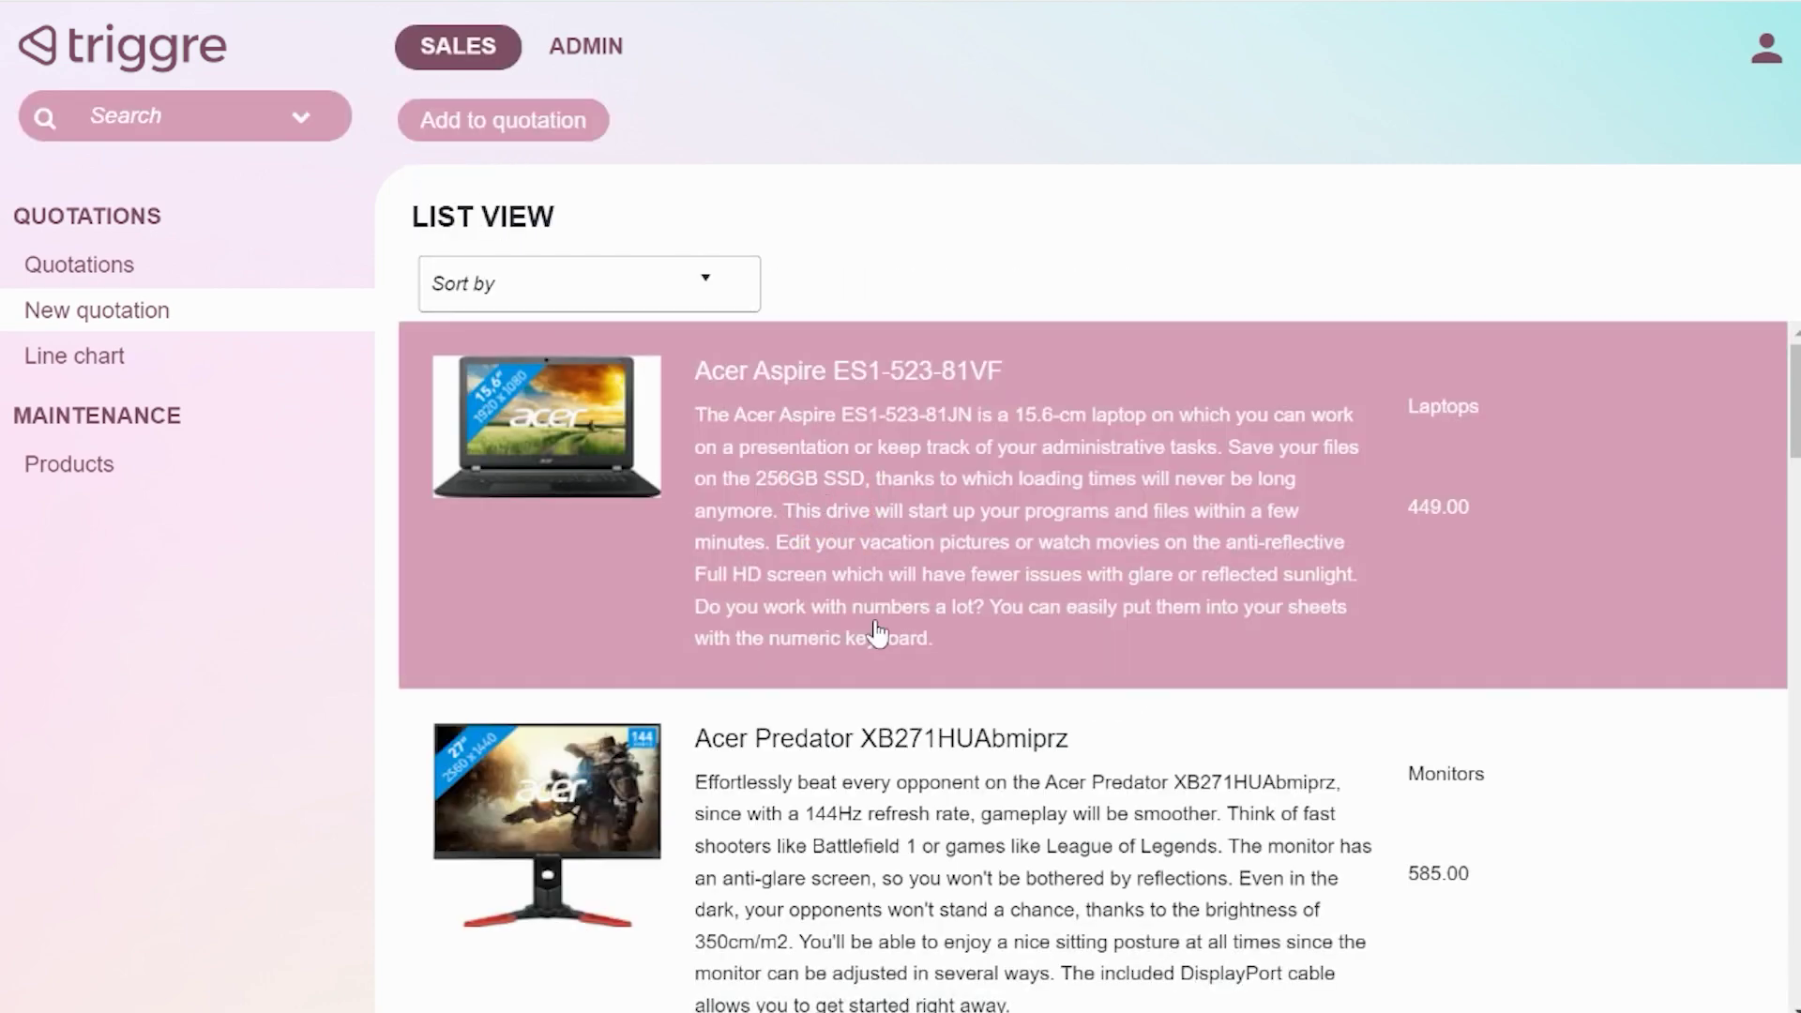
click(529, 119)
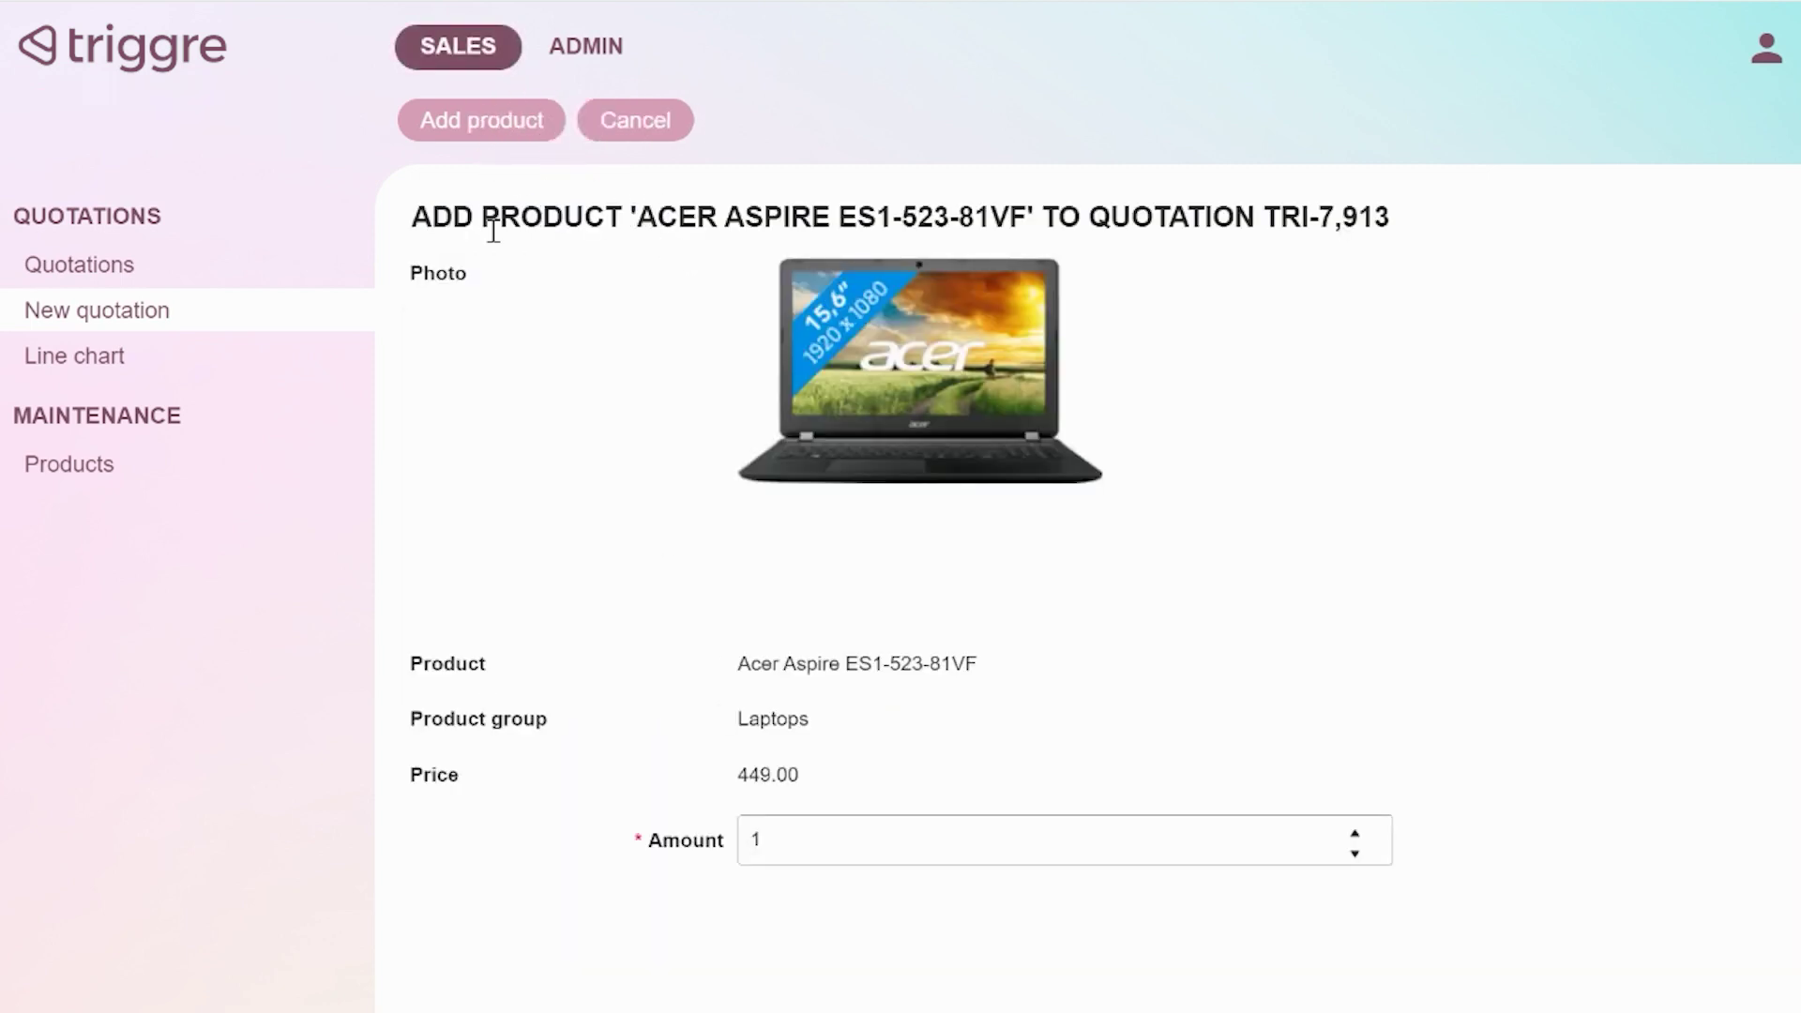
Step: Set the laptop amount to 2, confirm adding it, and finalize the quotation
click(1355, 833)
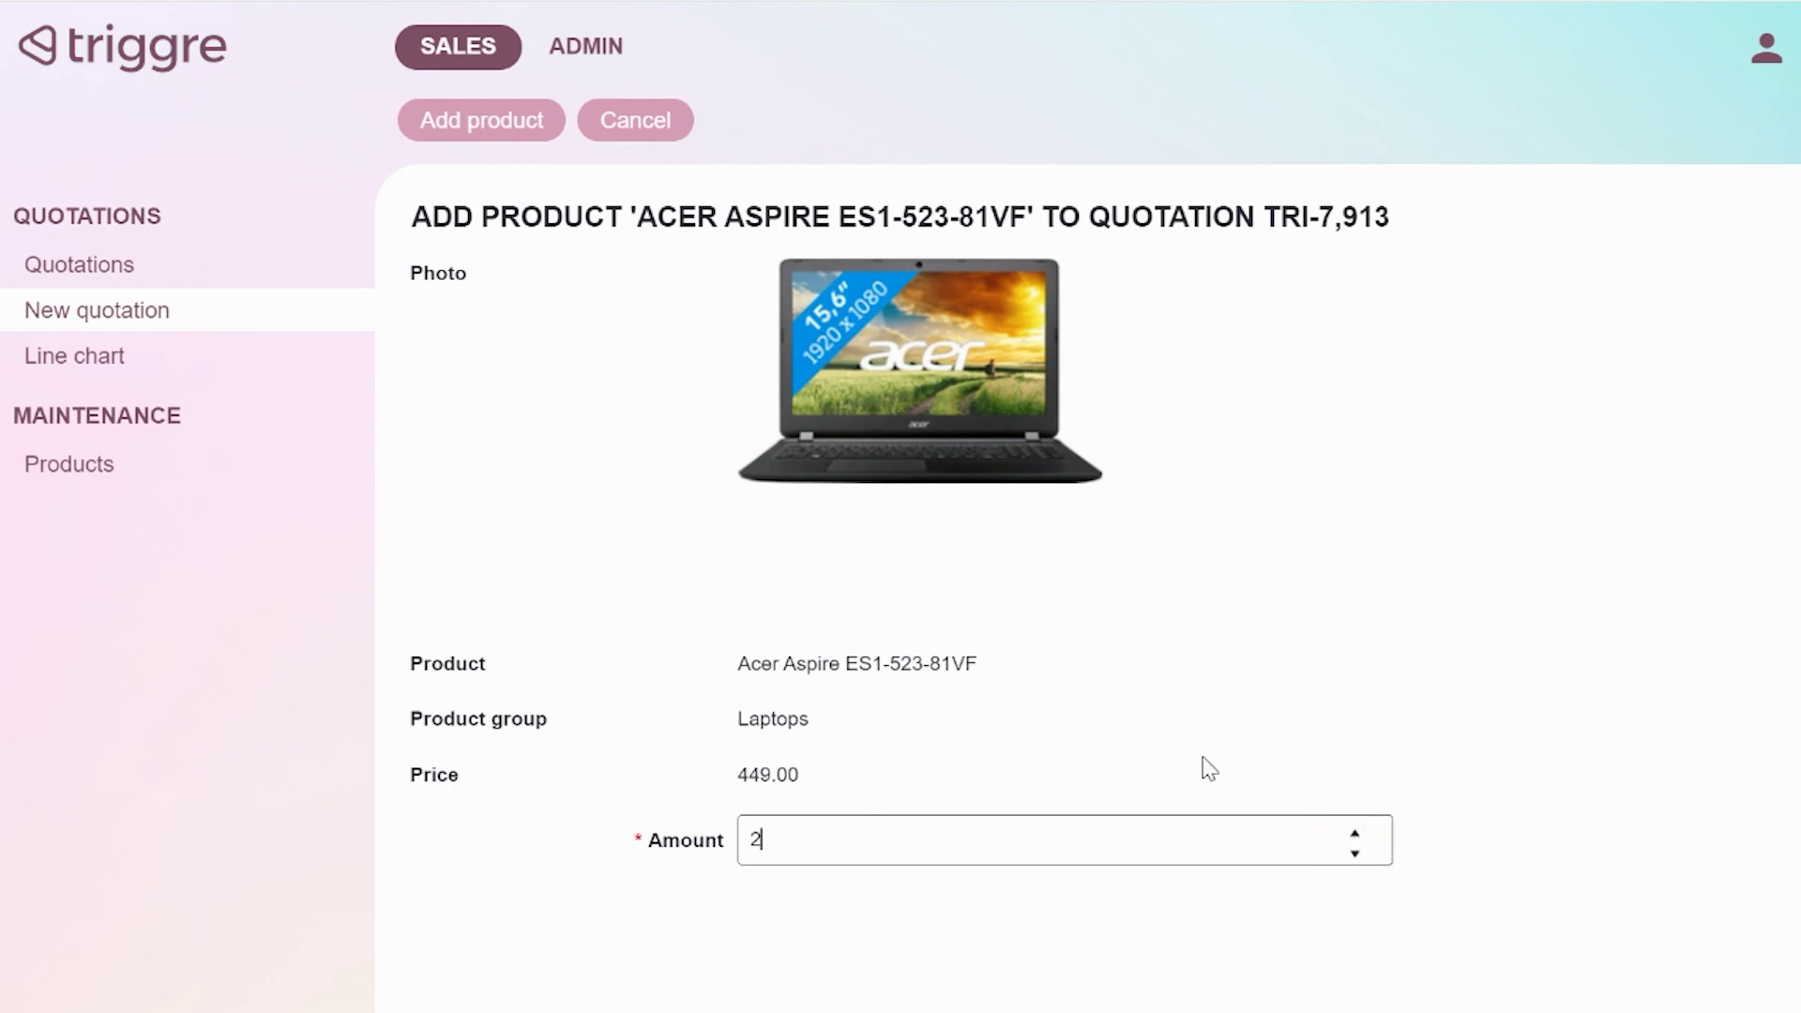
click(516, 127)
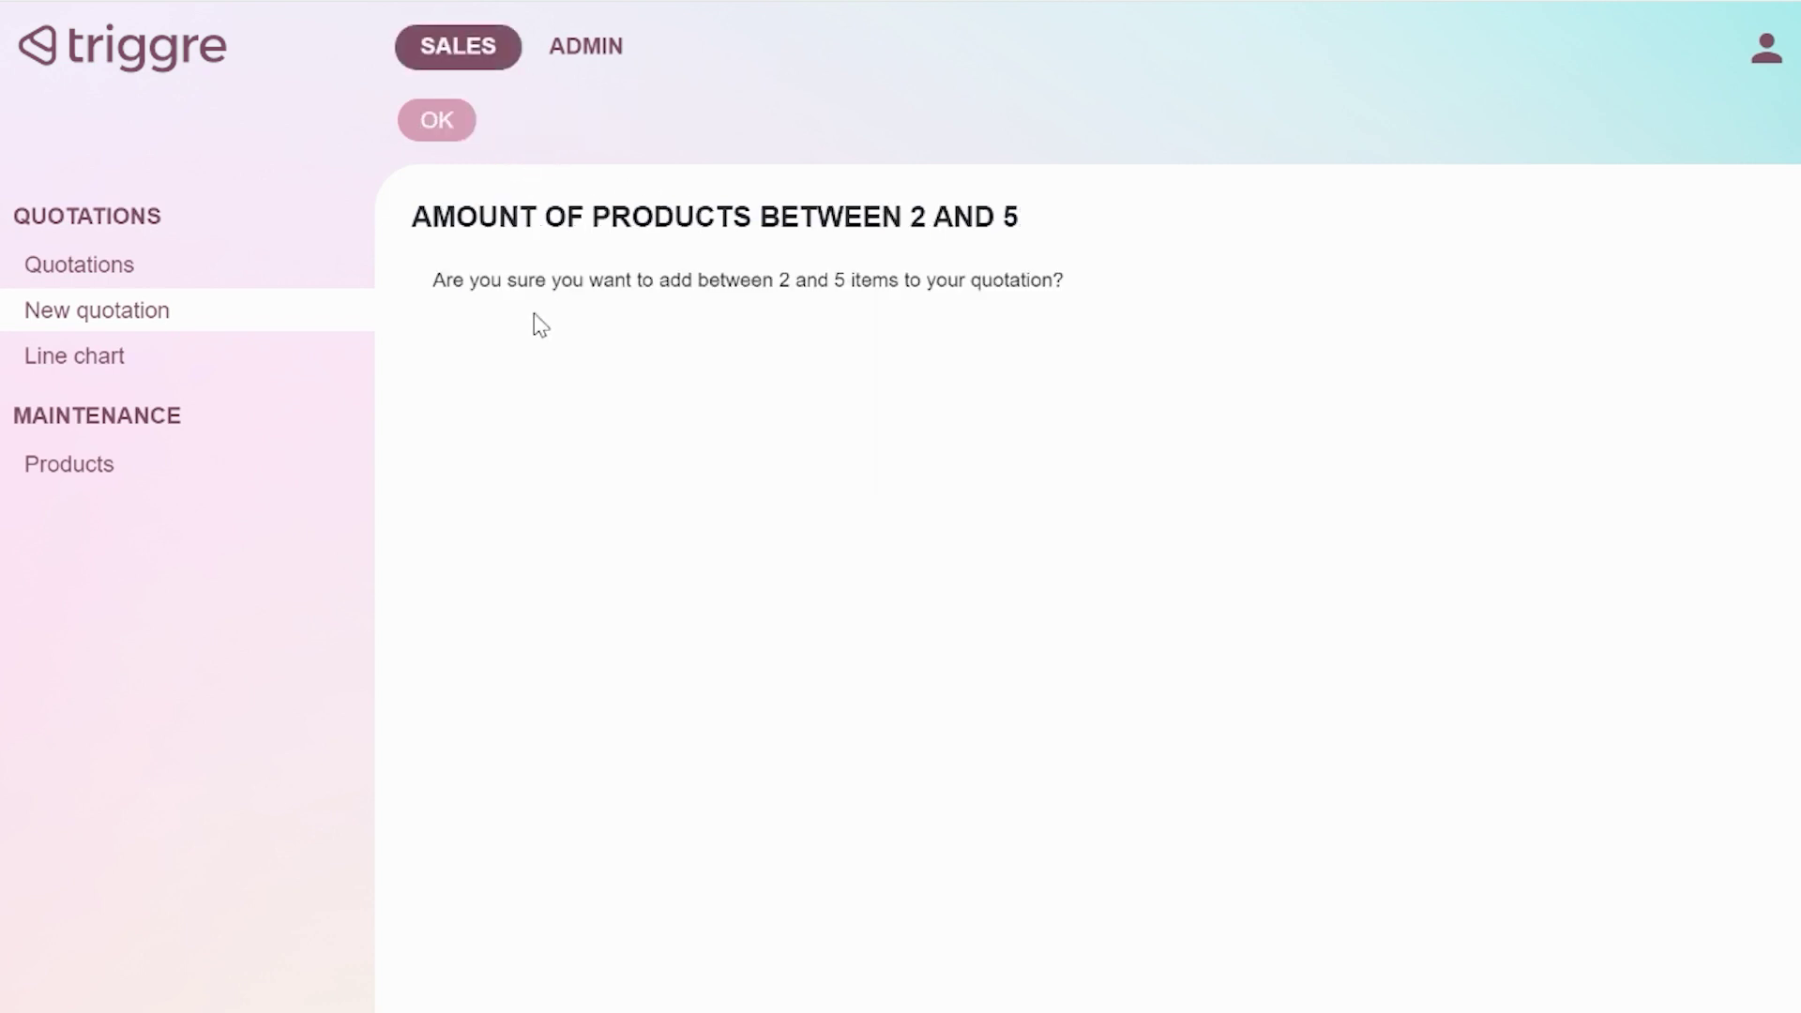
click(432, 121)
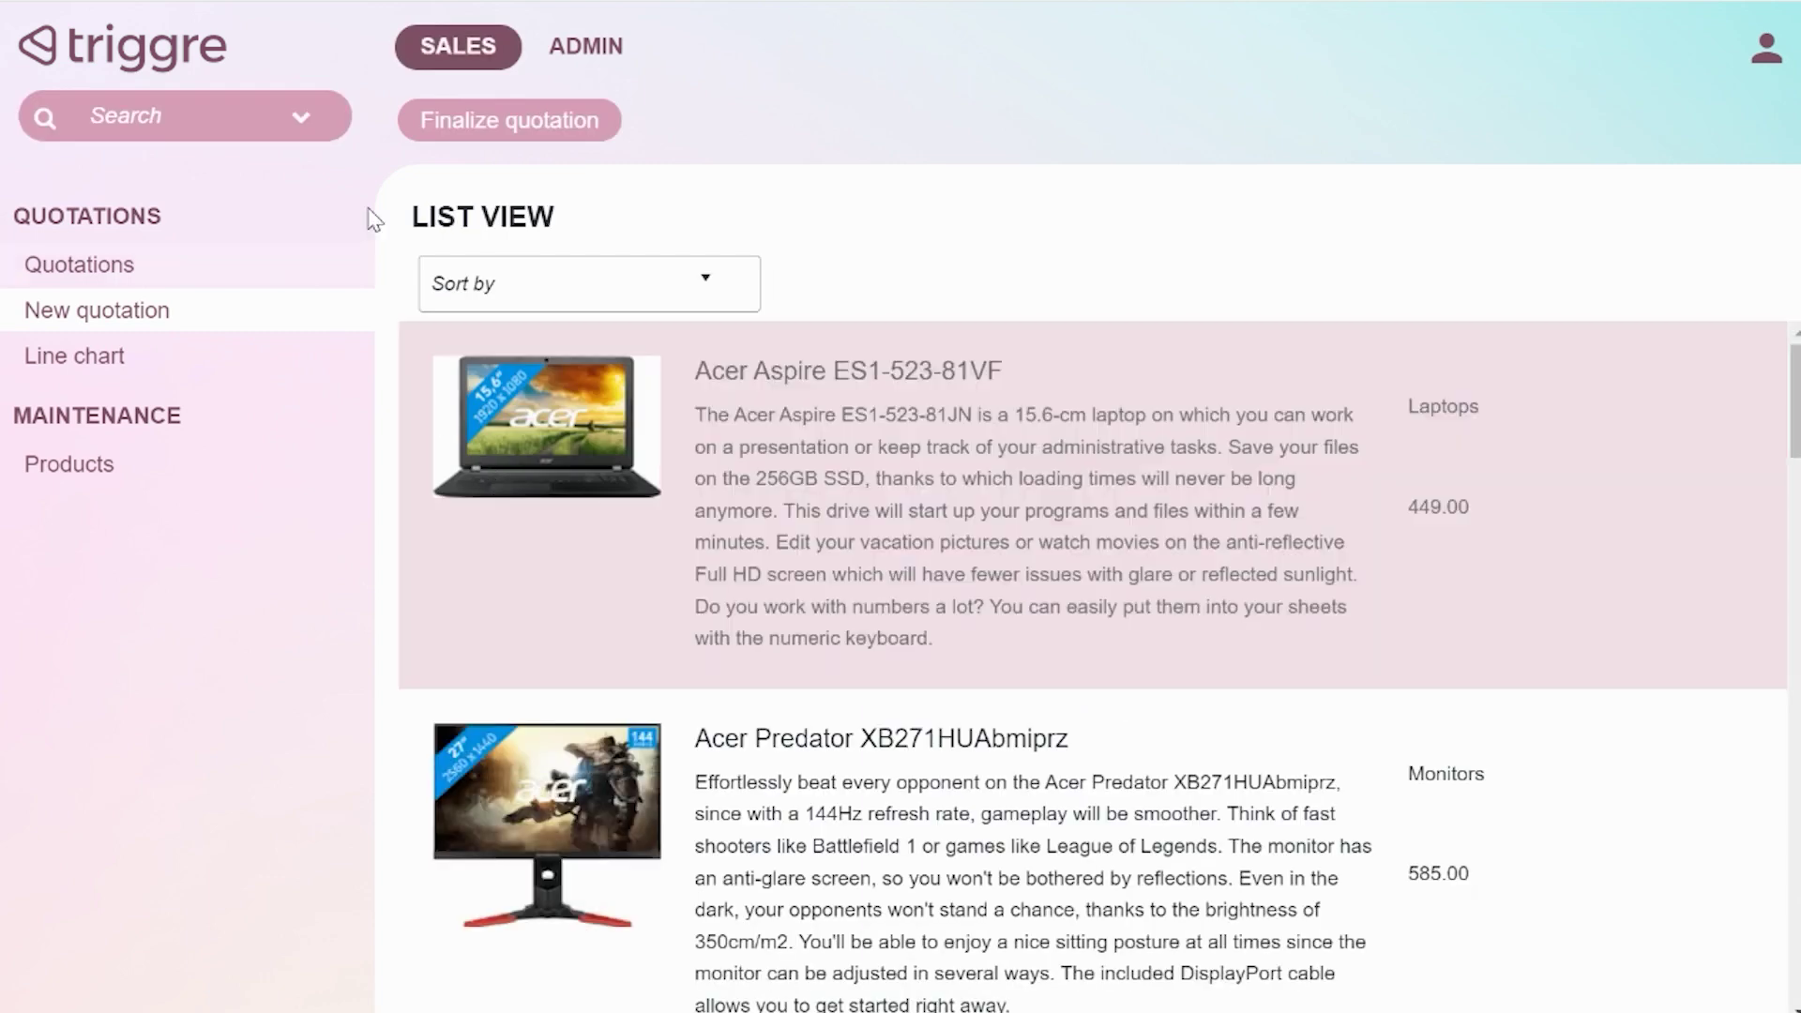
click(493, 122)
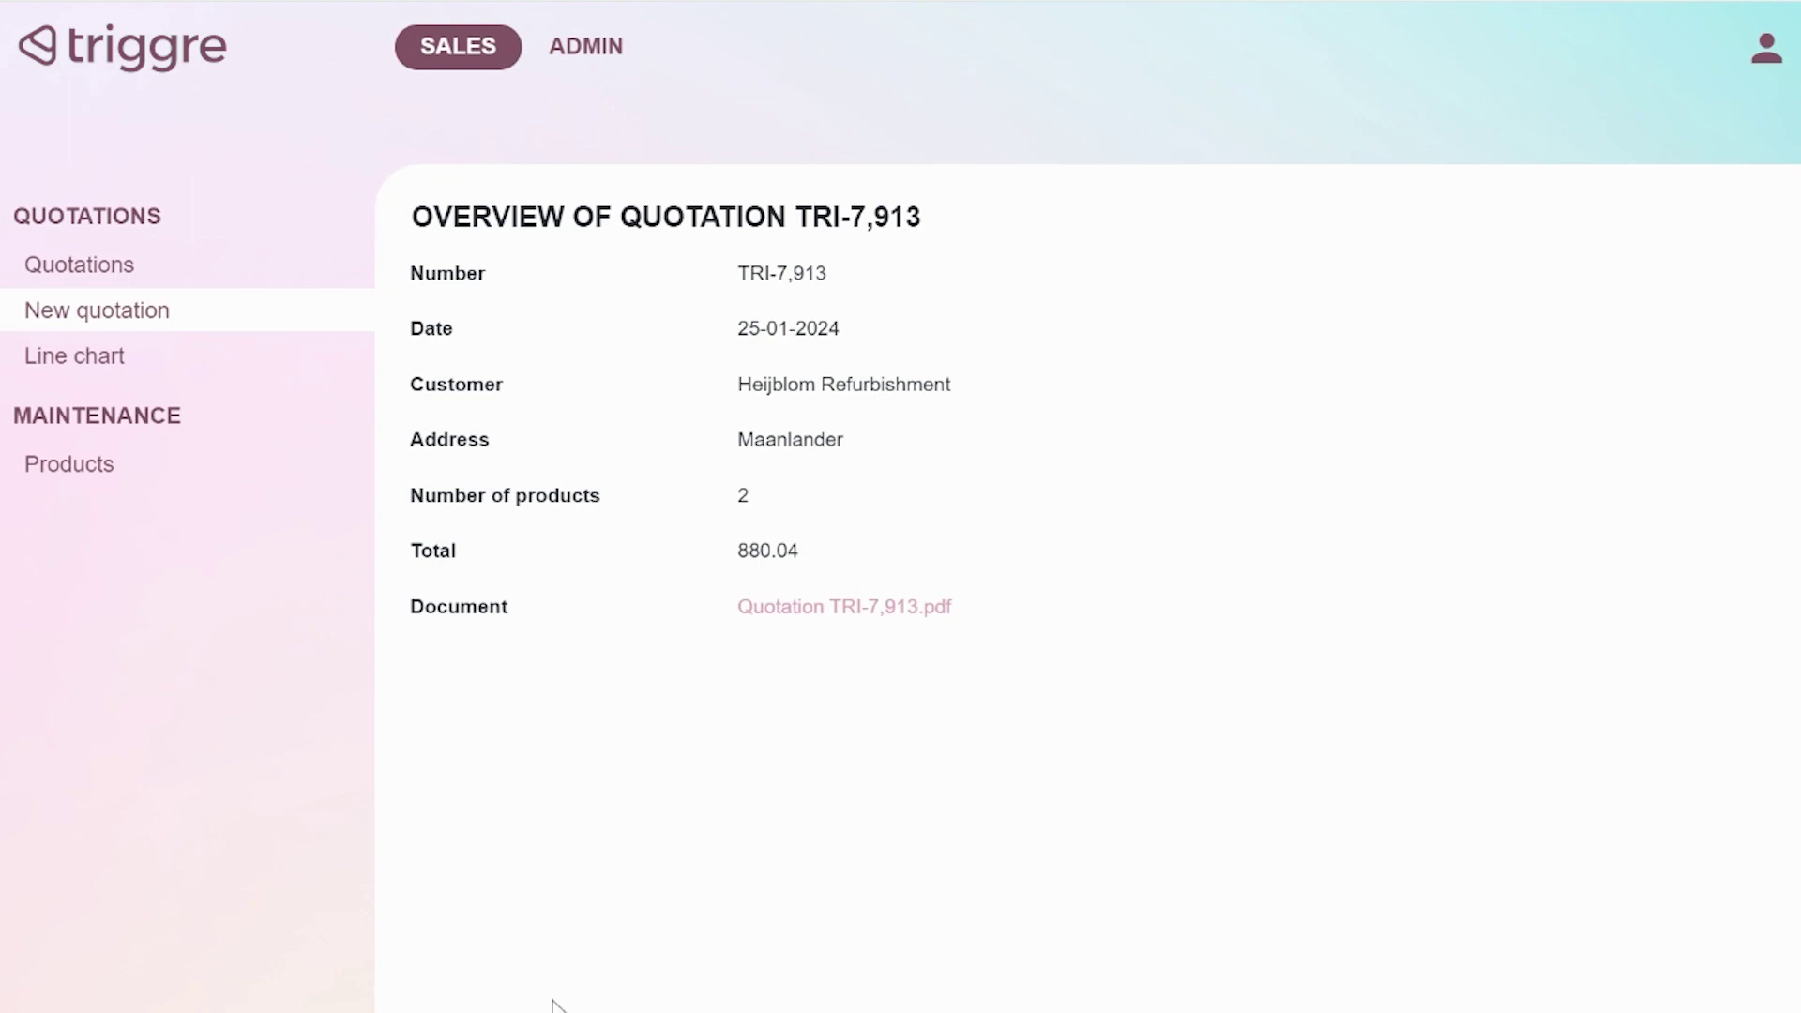
Step: Switch to the Microsoft Teams chat to check for the new-quotation message
click(482, 952)
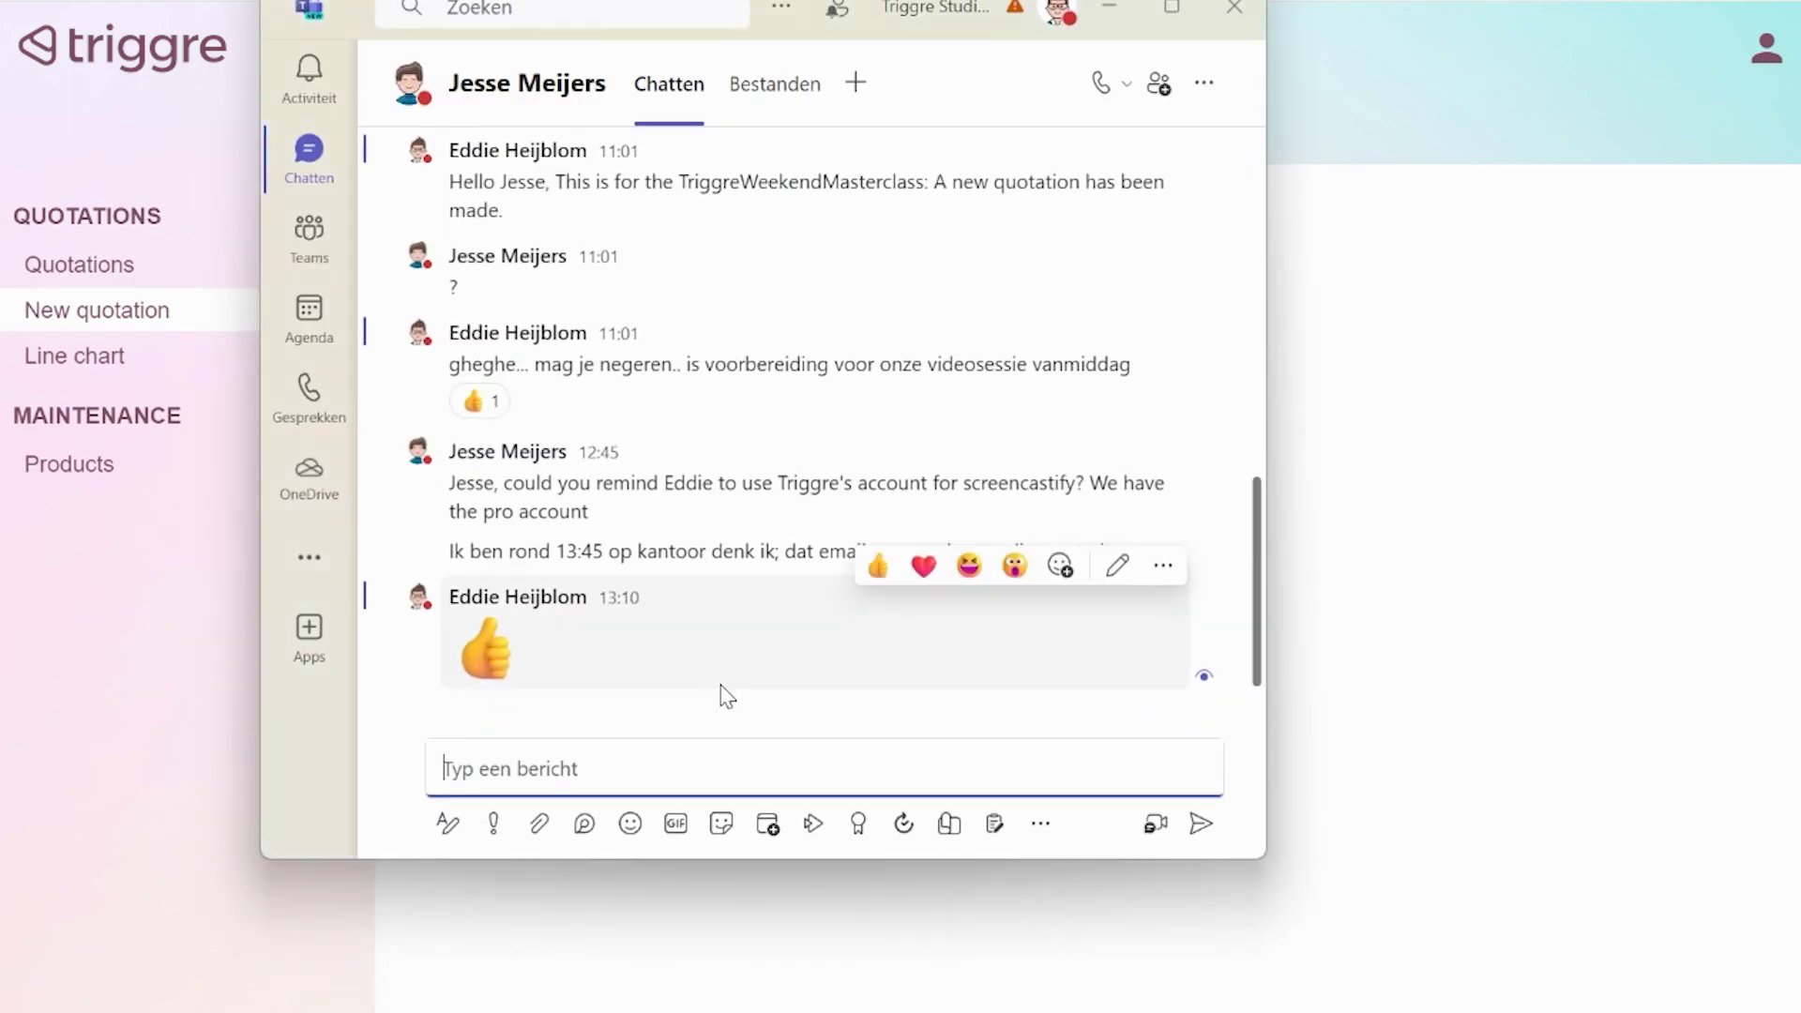